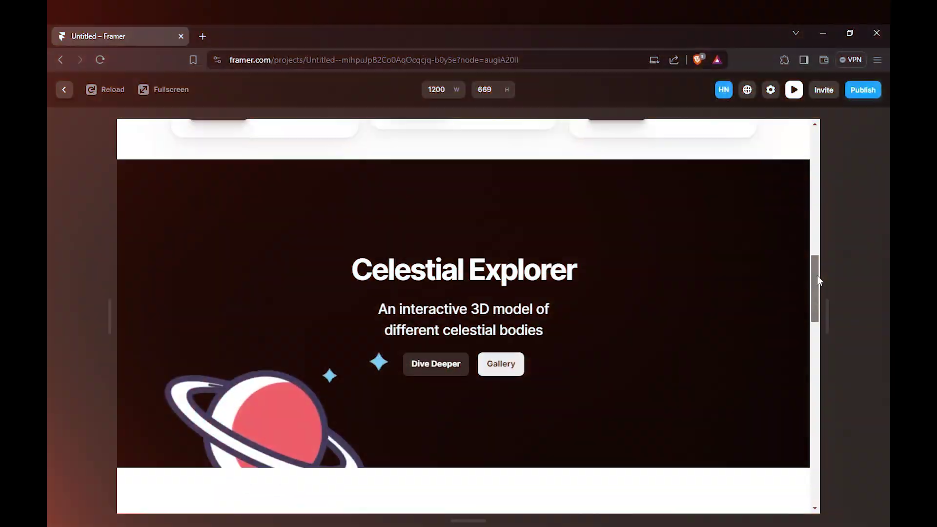
{"action": "left_click_drag", "start_coordinate": [819, 278], "coordinate": [818, 342]}
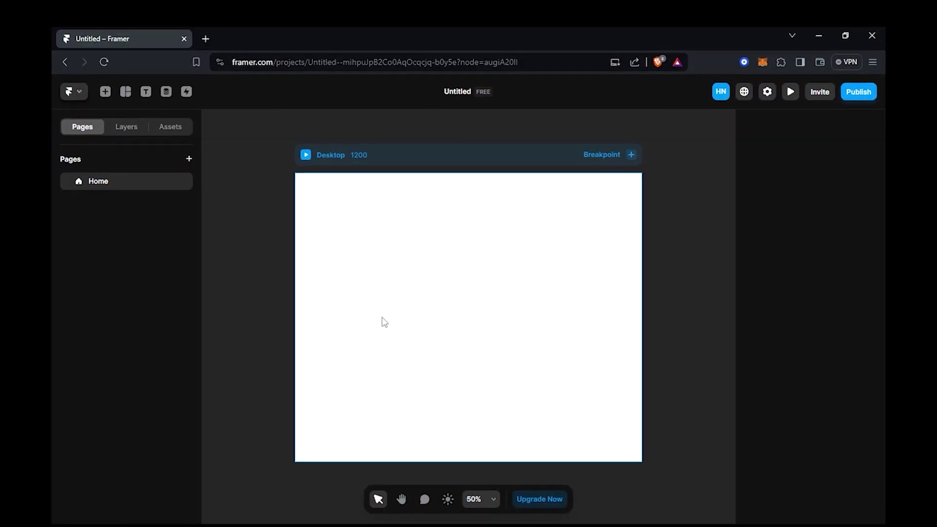
Select the Desktop breakpoint and examine its width, height and layout options
{"action": "left_click", "coordinate": [365, 271]}
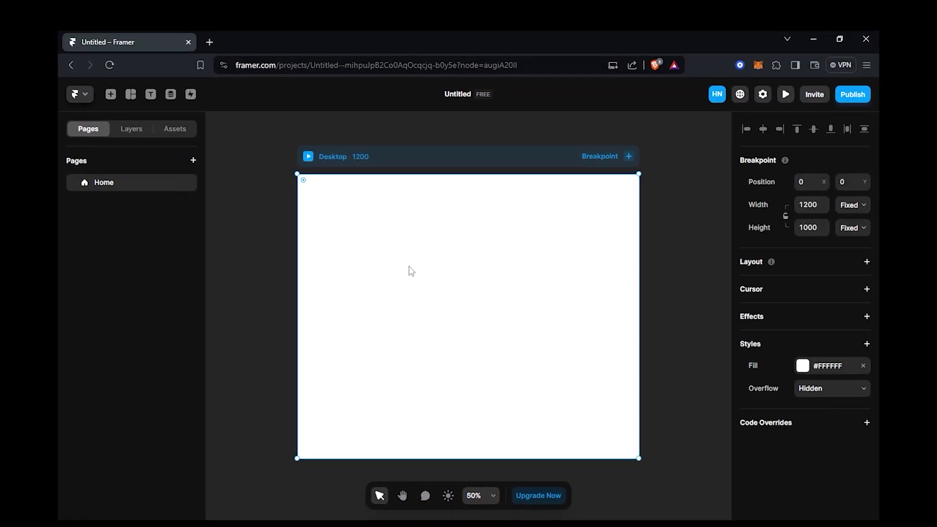
{"action": "left_click", "coordinate": [853, 213]}
{"action": "left_click", "coordinate": [847, 218]}
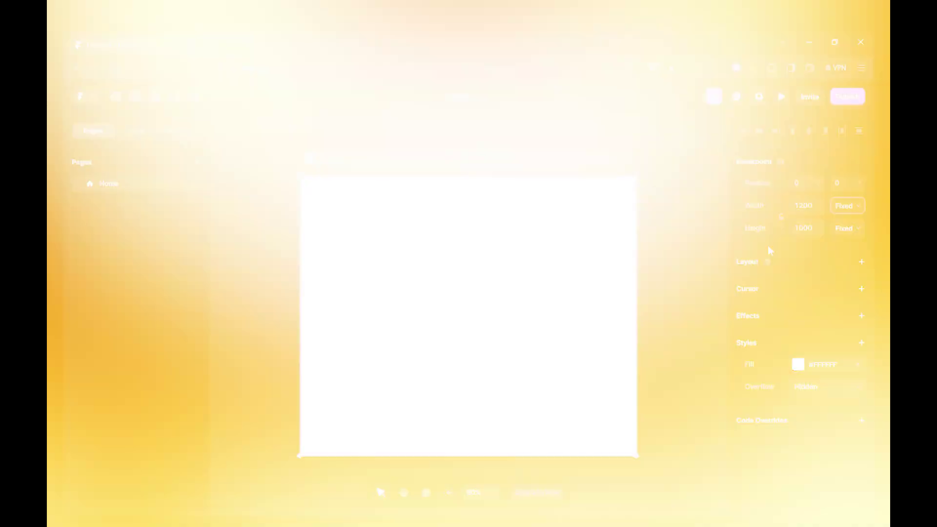
{"action": "left_click", "coordinate": [852, 228]}
{"action": "left_click", "coordinate": [810, 211]}
{"action": "left_click", "coordinate": [763, 238]}
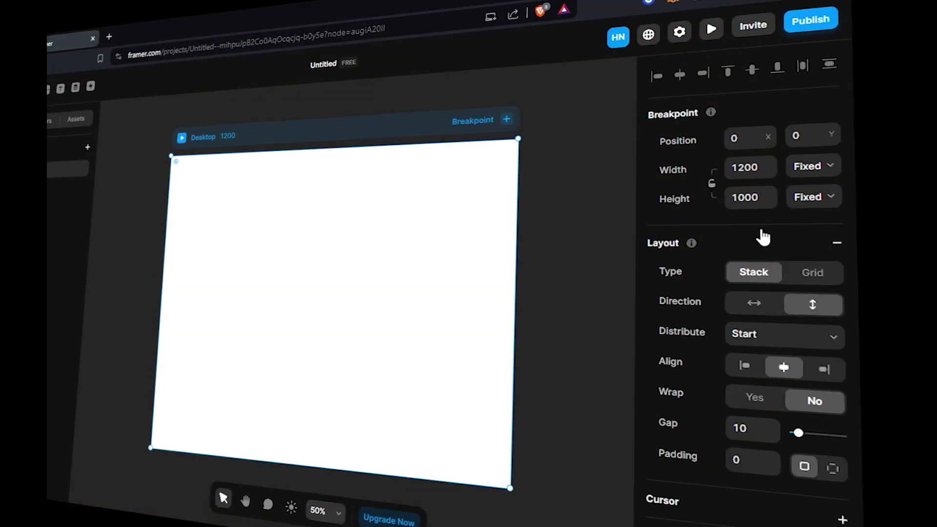
{"action": "scroll", "coordinate": [760, 236], "scroll_direction": "down", "scroll_amount": 3}
{"action": "left_click", "coordinate": [763, 128]}
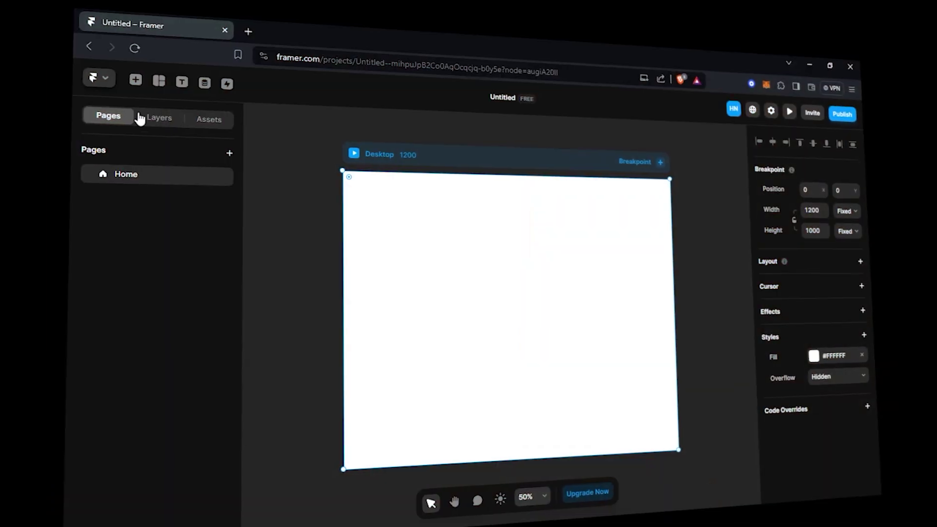
Browse the insert library's pages, sections, navigation, menus and creative elements
{"action": "left_click", "coordinate": [135, 80]}
{"action": "scroll", "coordinate": [269, 361], "scroll_direction": "down", "scroll_amount": 5}
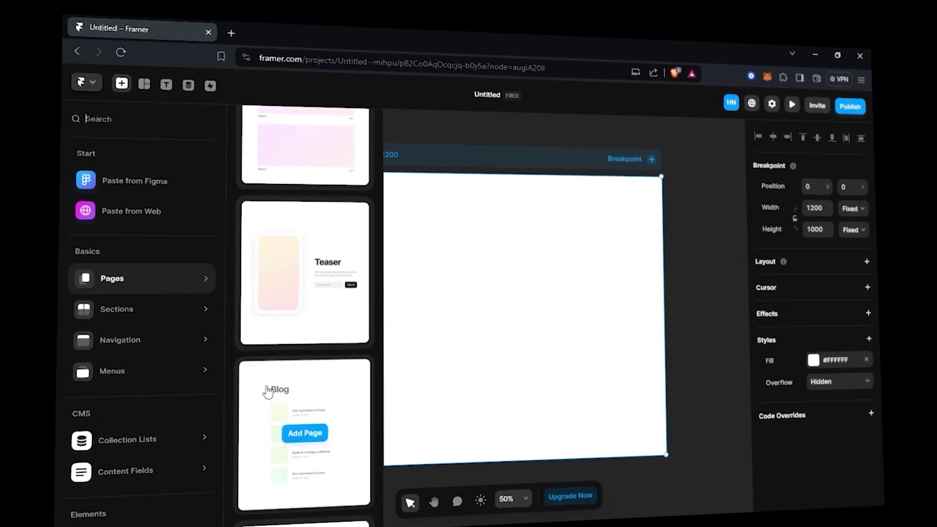
{"action": "scroll", "coordinate": [265, 381], "scroll_direction": "up", "scroll_amount": 5}
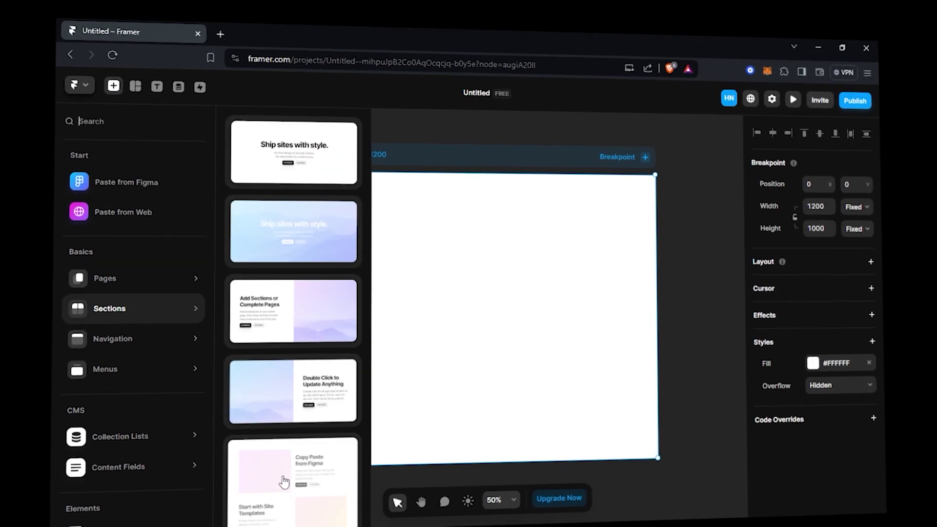
{"action": "mouse_move", "coordinate": [148, 336]}
{"action": "scroll", "coordinate": [254, 413], "scroll_direction": "down", "scroll_amount": 3}
{"action": "mouse_move", "coordinate": [177, 367]}
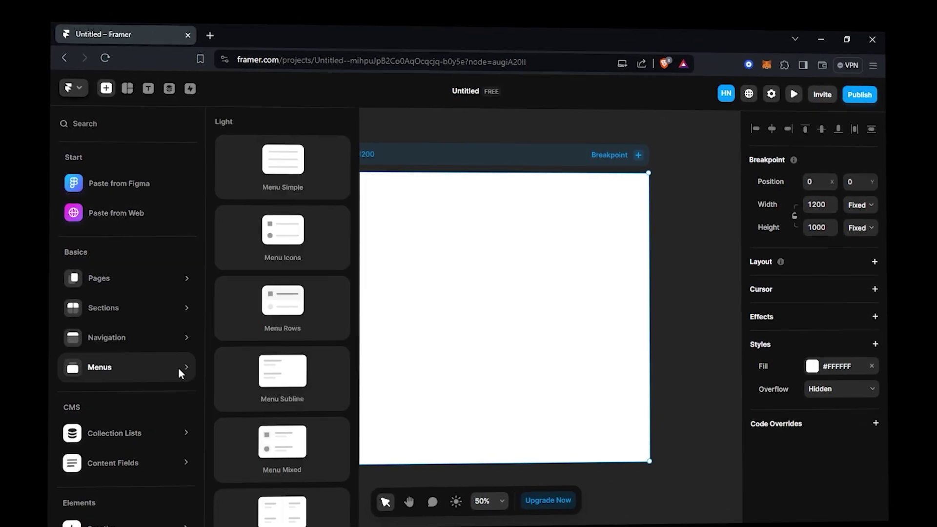
{"action": "scroll", "coordinate": [245, 372], "scroll_direction": "down", "scroll_amount": 5}
{"action": "scroll", "coordinate": [146, 385], "scroll_direction": "down", "scroll_amount": 4}
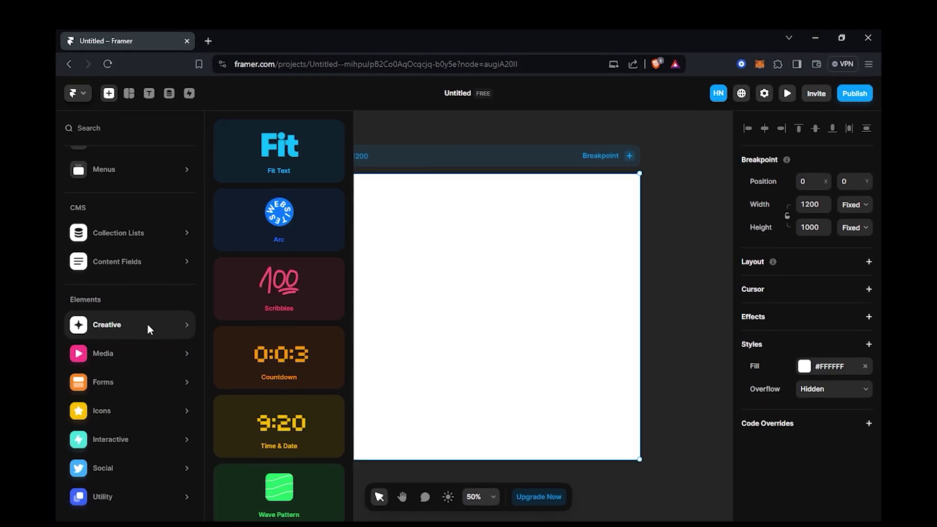
Add the plain white "Ship sites with style." header section to the Desktop page
{"action": "left_click", "coordinate": [103, 89]}
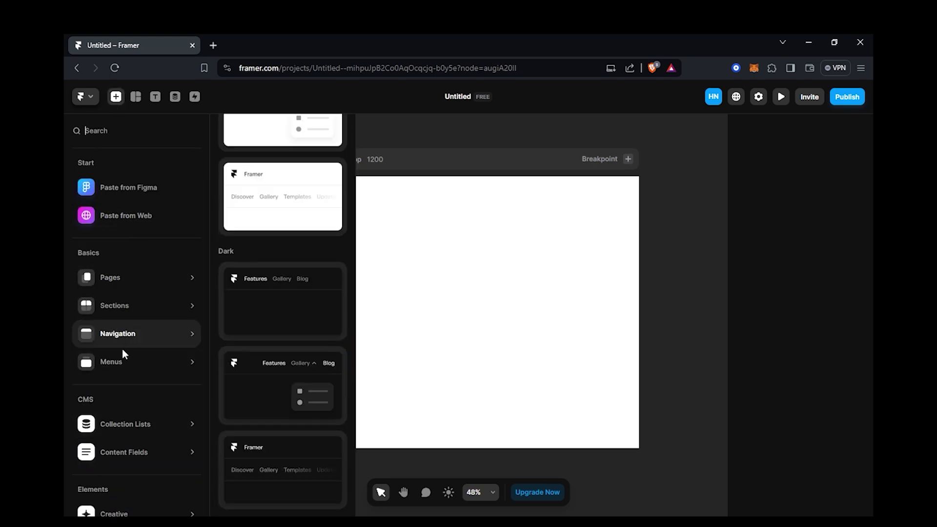
{"action": "mouse_move", "coordinate": [125, 301]}
{"action": "left_click", "coordinate": [255, 164]}
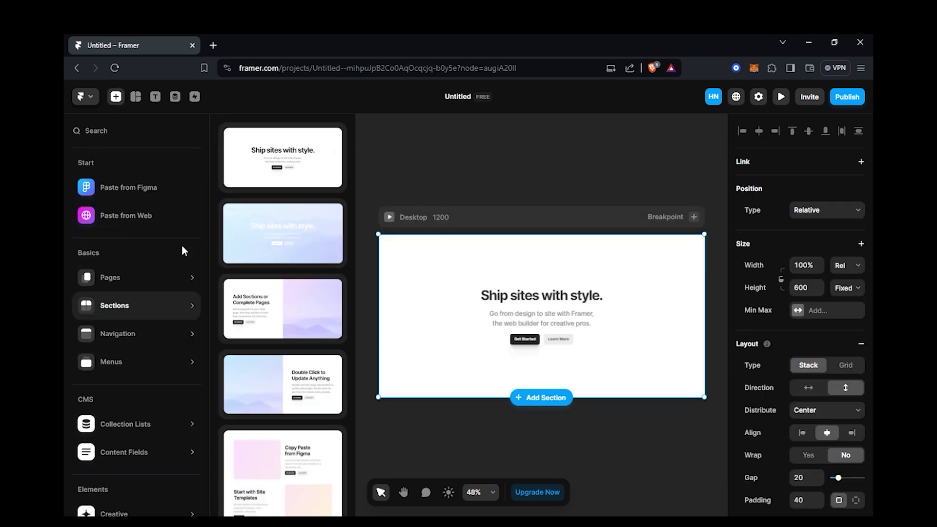
Place the first dark navigation bar at the top of the page, above the header section
{"action": "mouse_move", "coordinate": [136, 334]}
{"action": "scroll", "coordinate": [250, 290], "scroll_direction": "up", "scroll_amount": 3}
{"action": "scroll", "coordinate": [259, 303], "scroll_direction": "down", "scroll_amount": 2}
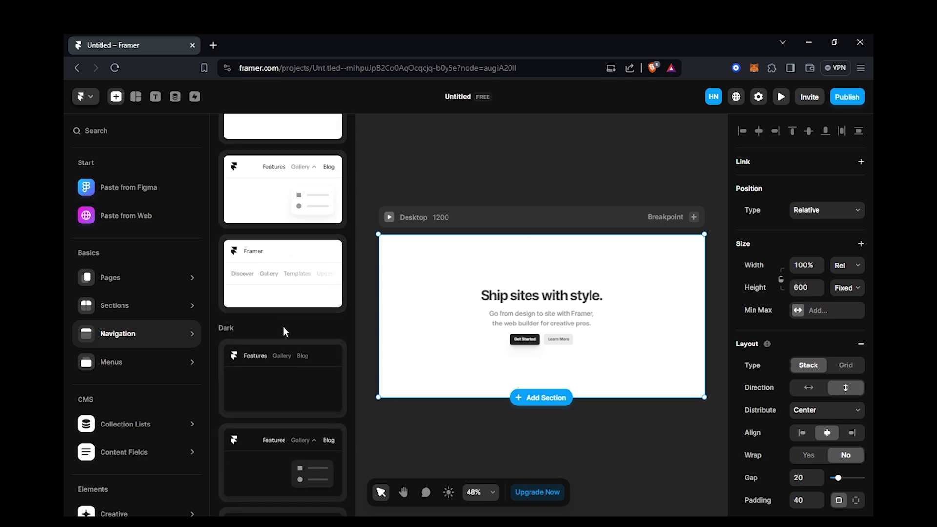
{"action": "left_click_drag", "start_coordinate": [251, 357], "coordinate": [561, 246]}
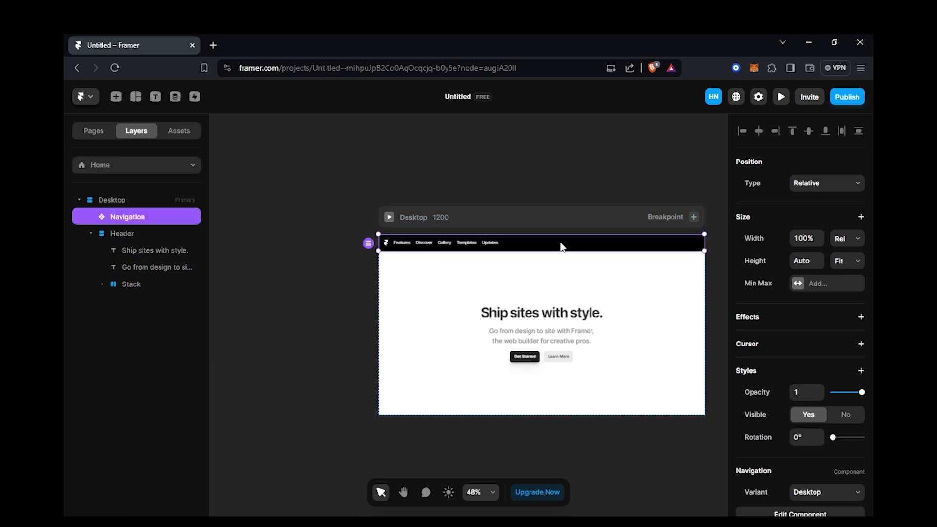
{"action": "left_click", "coordinate": [840, 194]}
{"action": "left_click", "coordinate": [828, 204]}
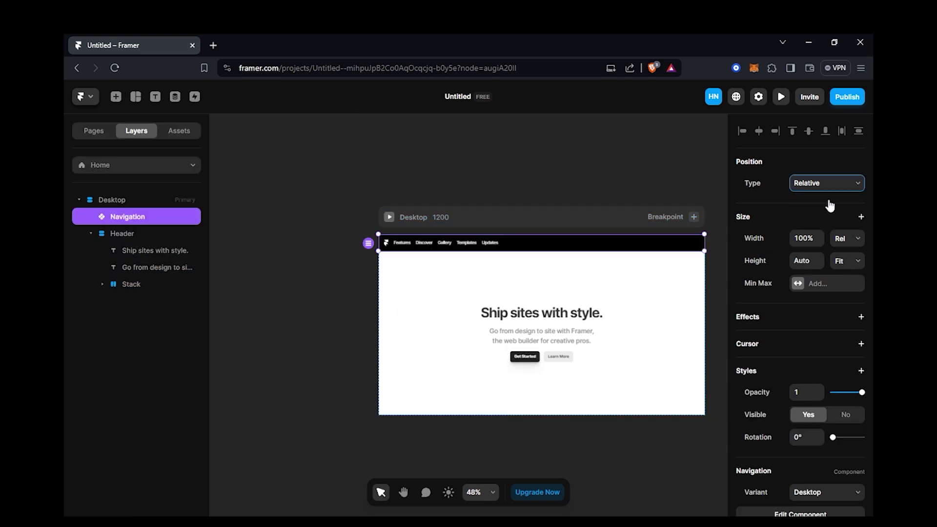
Insert a utility Embed component into the header section and set its position type to Absolute
{"action": "left_click", "coordinate": [196, 405]}
{"action": "scroll", "coordinate": [385, 312], "scroll_direction": "right", "scroll_amount": 1}
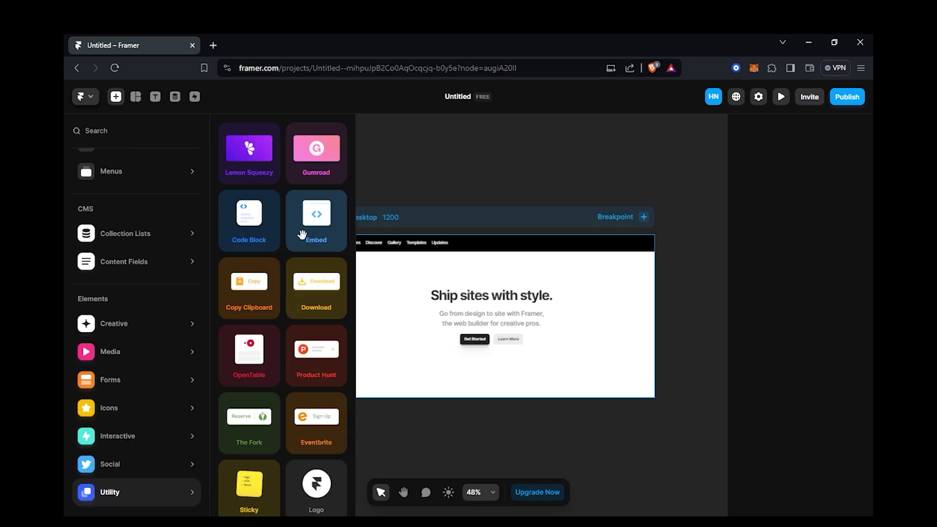
{"action": "left_click", "coordinate": [303, 235]}
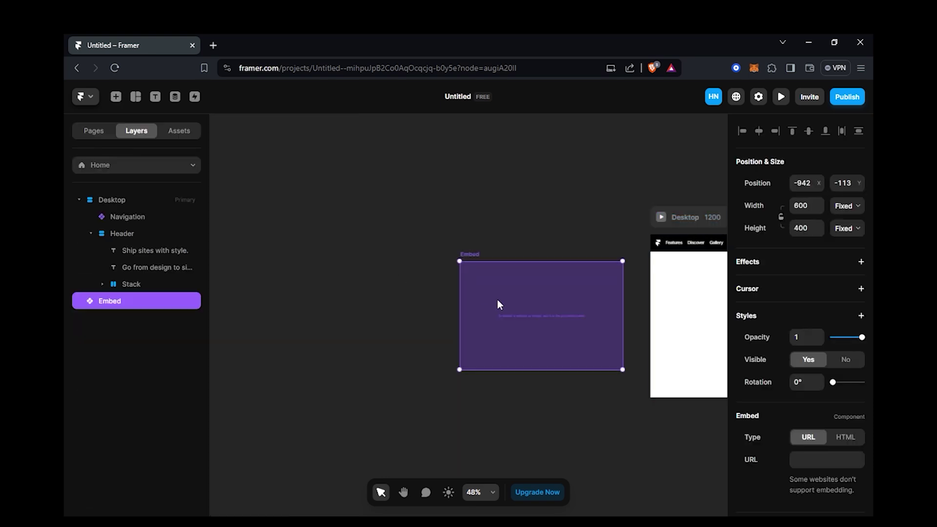
{"action": "left_click_drag", "start_coordinate": [499, 303], "coordinate": [541, 306]}
{"action": "left_click", "coordinate": [824, 185]}
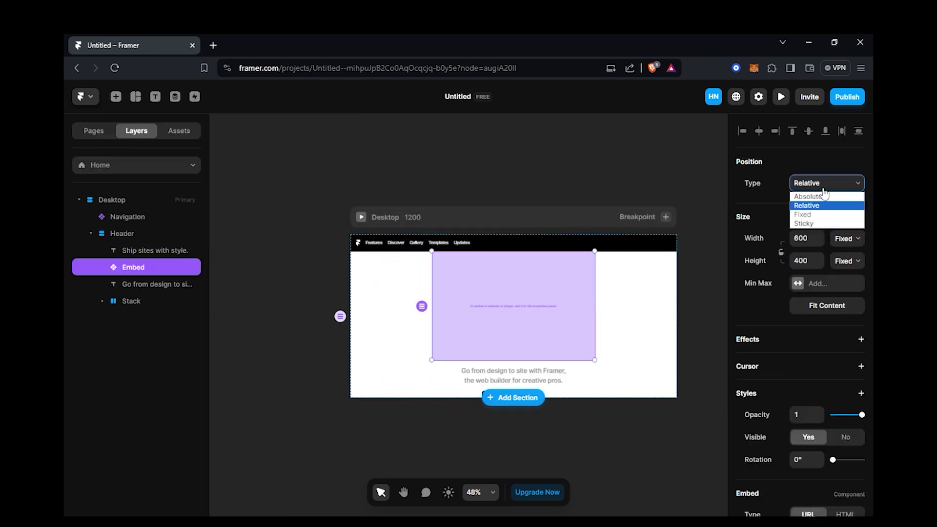
{"action": "left_click", "coordinate": [823, 195]}
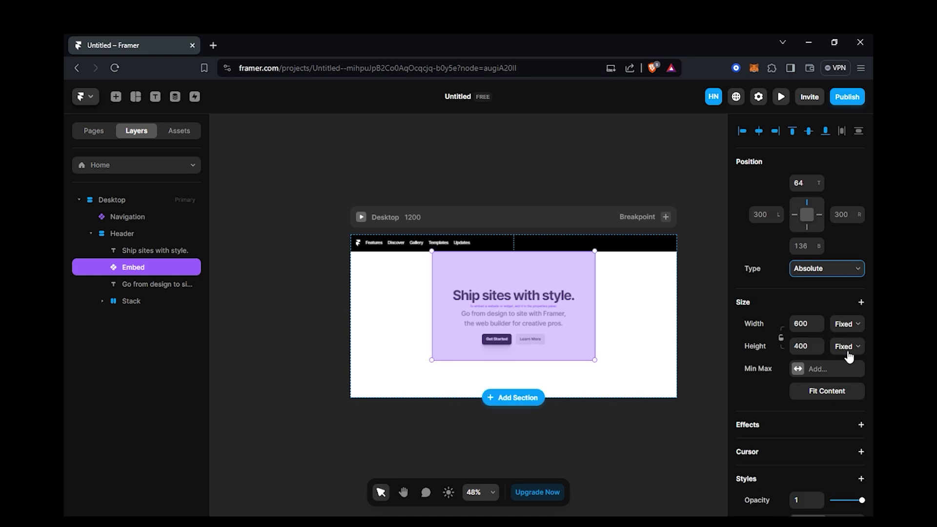
Size the Embed to a viewport height of 100vh and a relative width of 100%
{"action": "left_click", "coordinate": [842, 395]}
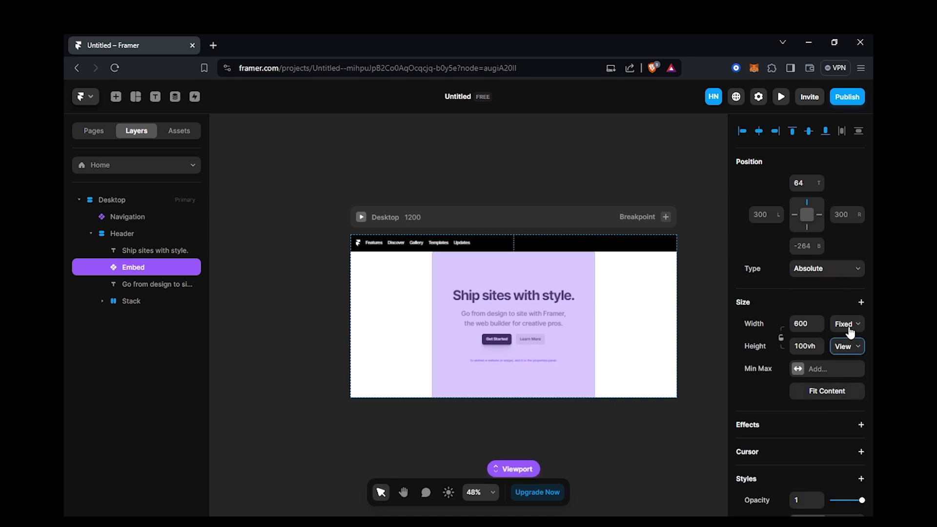
{"action": "left_click", "coordinate": [850, 346]}
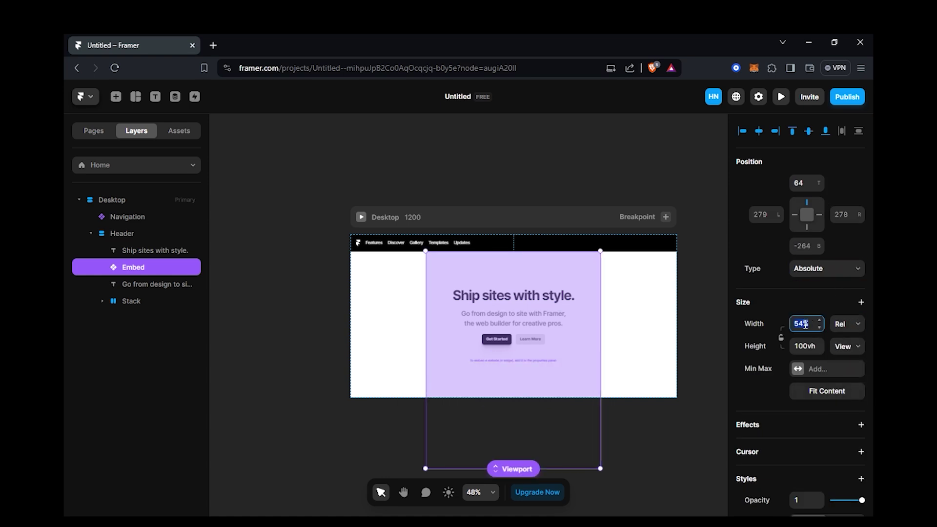
{"action": "type", "text": "100"}
{"action": "left_click_drag", "start_coordinate": [409, 291], "coordinate": [409, 283]}
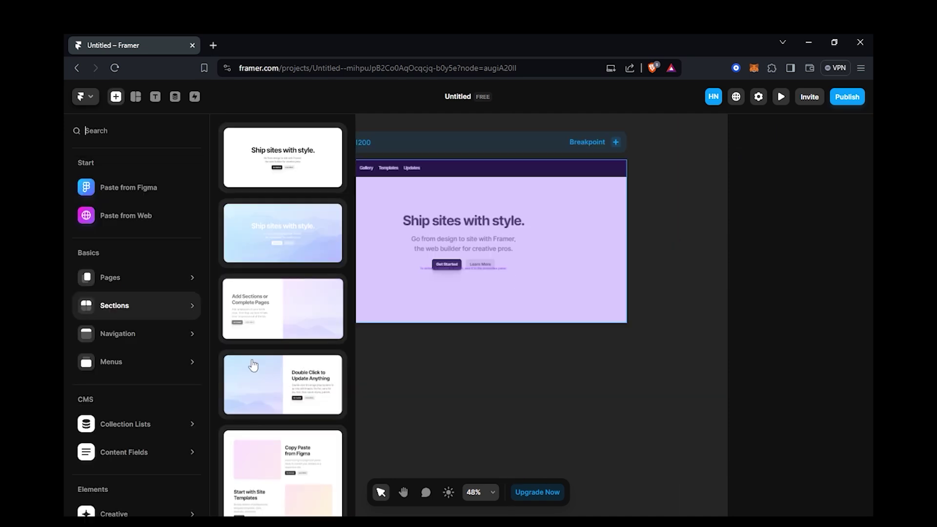
Add the three-card blog section below the header section
{"action": "scroll", "coordinate": [252, 365], "scroll_direction": "down", "scroll_amount": 6}
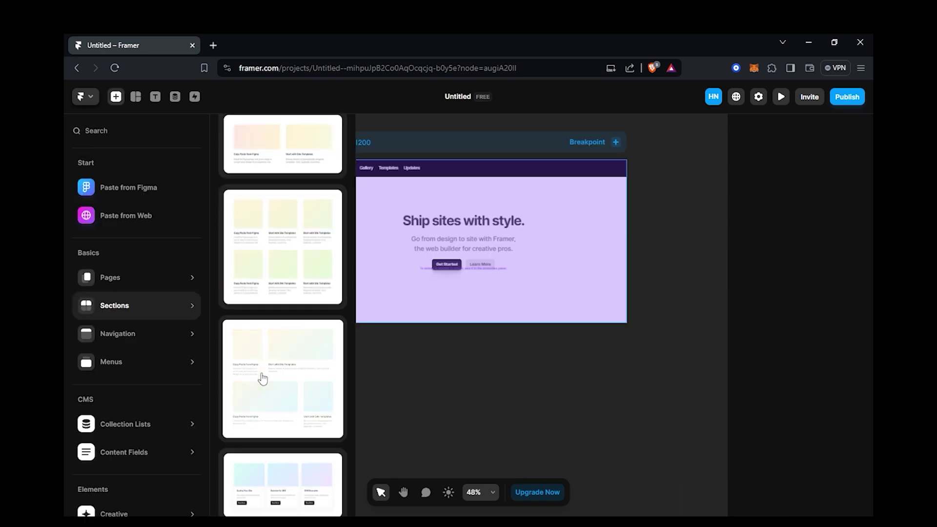
{"action": "scroll", "coordinate": [263, 377], "scroll_direction": "down", "scroll_amount": 3}
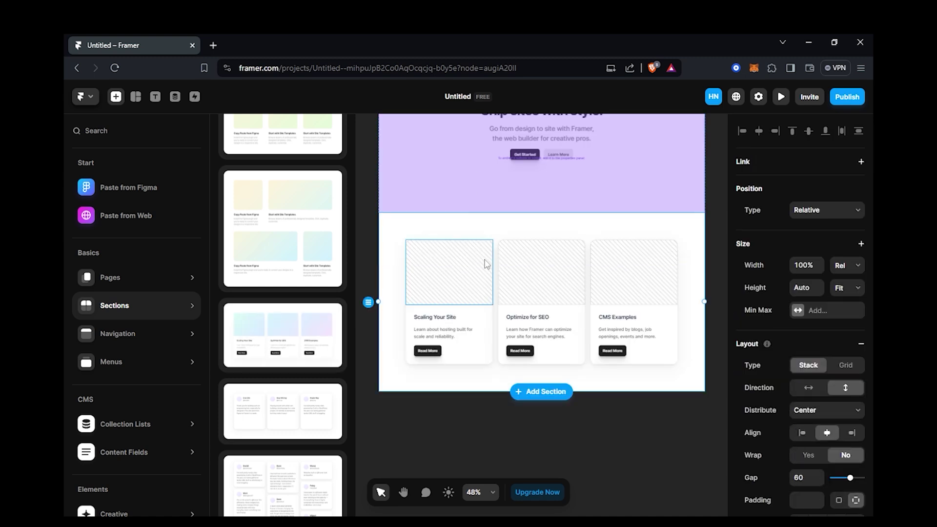
Move the Embed up to the top edge of the page so it covers the navigation bar
{"action": "scroll", "coordinate": [511, 253], "scroll_direction": "up", "scroll_amount": 3}
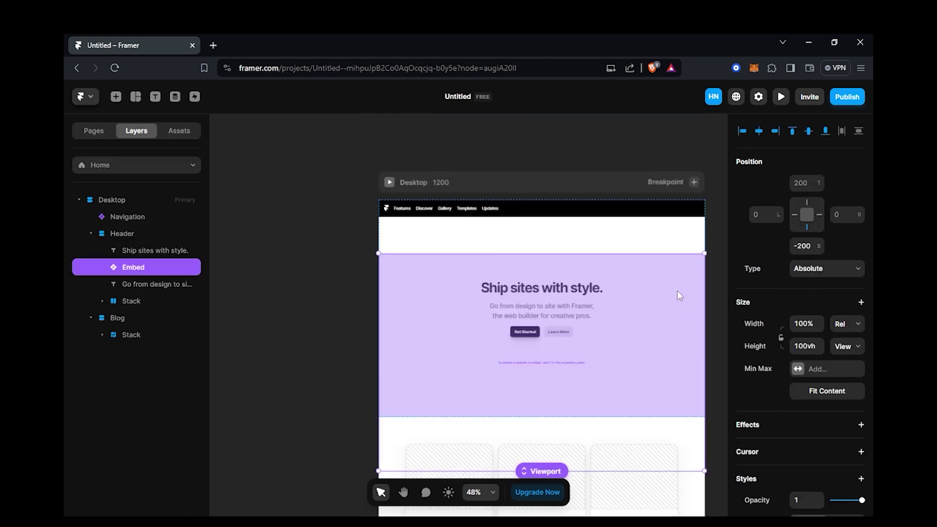
{"action": "left_click_drag", "start_coordinate": [677, 290], "coordinate": [678, 233]}
{"action": "left_click", "coordinate": [311, 206]}
Add a second white "Ship sites with style." header section below the blog cards
{"action": "scroll", "coordinate": [311, 206], "scroll_direction": "right", "scroll_amount": 2}
{"action": "scroll", "coordinate": [318, 218], "scroll_direction": "down", "scroll_amount": 3}
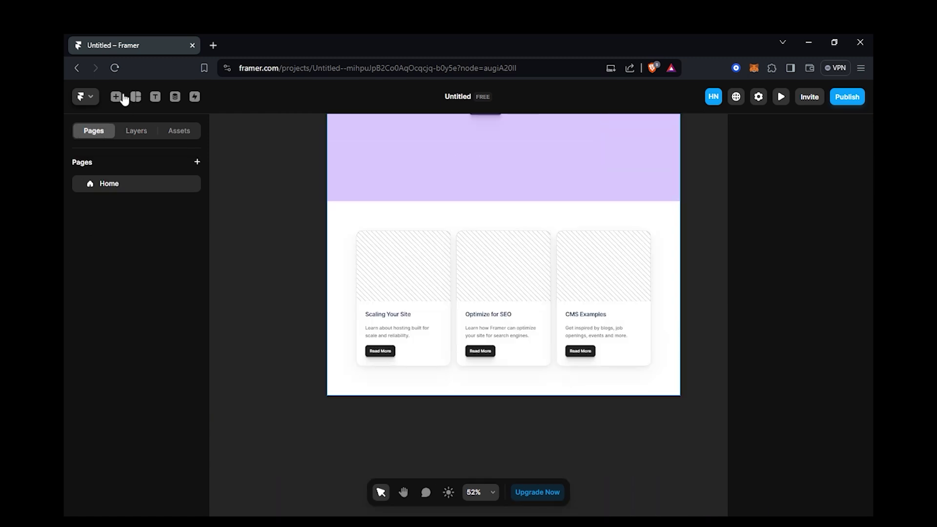
{"action": "left_click", "coordinate": [121, 96]}
{"action": "left_click", "coordinate": [310, 174]}
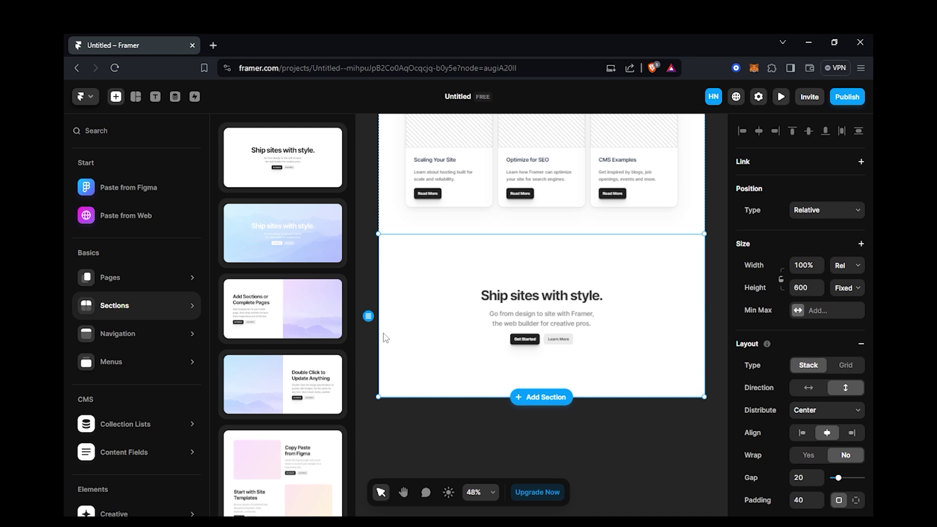
Add the four-tile features section with alternating narrow and wide images below the second header
{"action": "scroll", "coordinate": [274, 423], "scroll_direction": "down", "scroll_amount": 10}
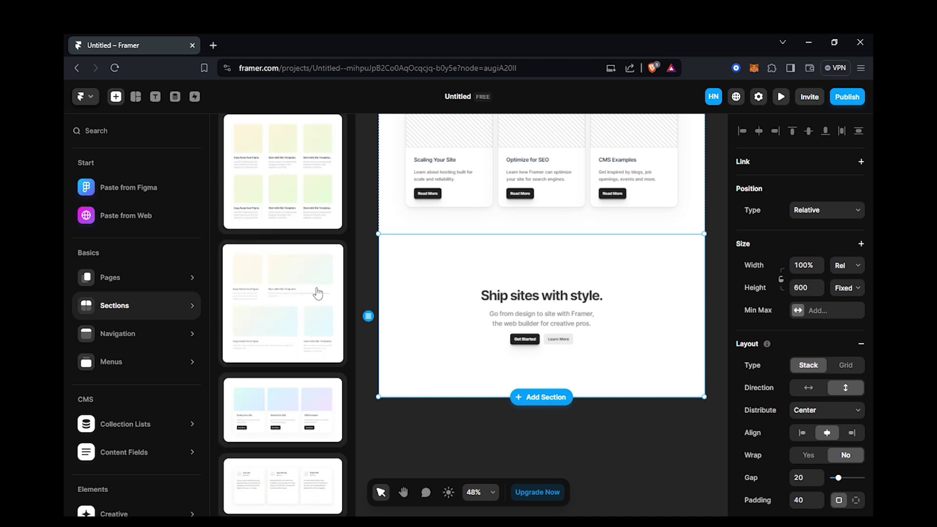
{"action": "left_click", "coordinate": [314, 282]}
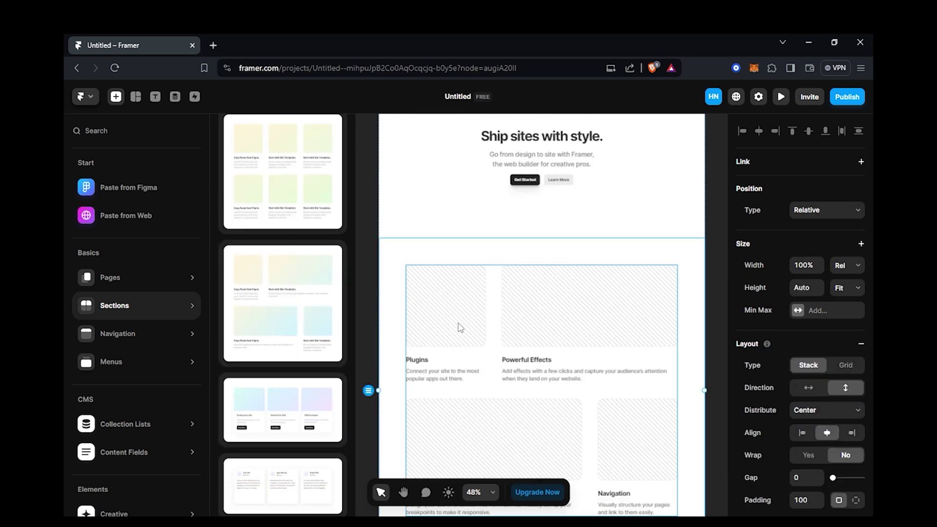
{"action": "scroll", "coordinate": [463, 319], "scroll_direction": "down", "scroll_amount": 2}
Add the "Trusted by" logos section at the end of the page
{"action": "scroll", "coordinate": [309, 382], "scroll_direction": "down", "scroll_amount": 5}
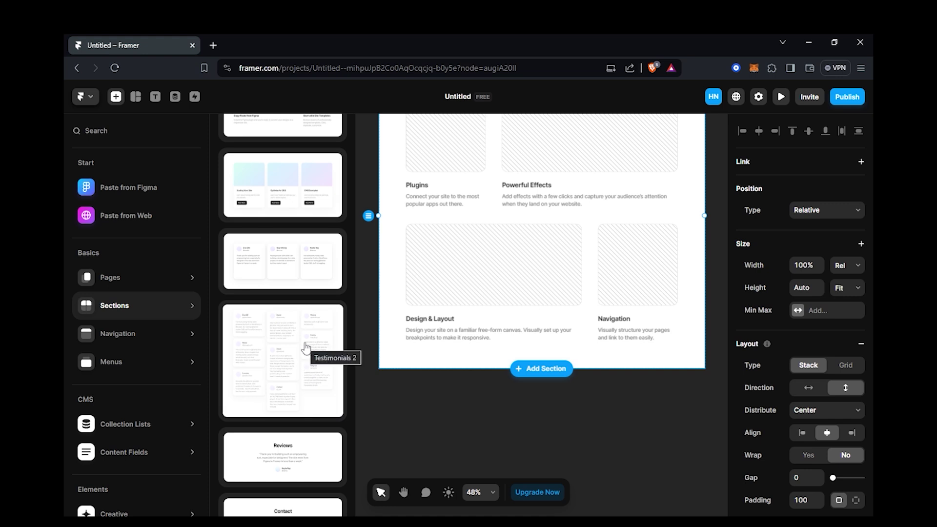
{"action": "scroll", "coordinate": [304, 346], "scroll_direction": "down", "scroll_amount": 6}
{"action": "left_click", "coordinate": [280, 427]}
{"action": "left_click", "coordinate": [417, 386]}
Add a "Current investigations" heading above the three blog cards
{"action": "scroll", "coordinate": [584, 372], "scroll_direction": "up", "scroll_amount": 2}
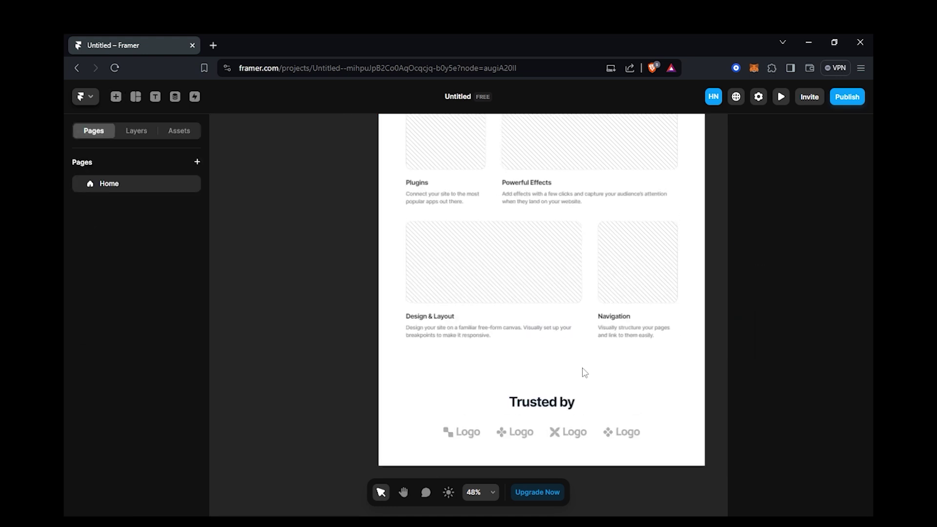
{"action": "scroll", "coordinate": [582, 368], "scroll_direction": "up", "scroll_amount": 2}
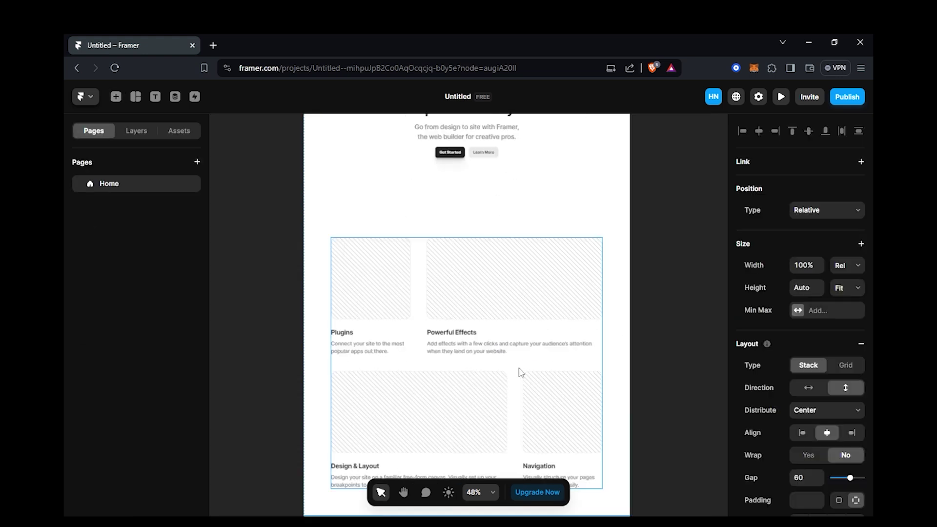
{"action": "scroll", "coordinate": [518, 369], "scroll_direction": "up", "scroll_amount": 9}
{"action": "scroll", "coordinate": [608, 237], "scroll_direction": "up", "scroll_amount": 2}
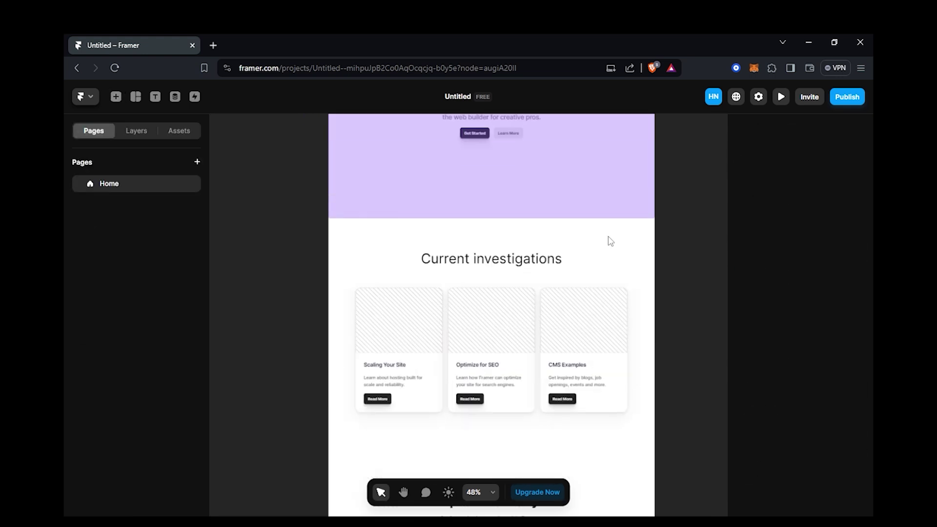
{"action": "left_click", "coordinate": [608, 238]}
Add a "Join the conversation" heading above the four-tile features section
{"action": "scroll", "coordinate": [743, 296], "scroll_direction": "down", "scroll_amount": 3}
{"action": "left_click", "coordinate": [674, 307]}
{"action": "scroll", "coordinate": [657, 308], "scroll_direction": "down", "scroll_amount": 8}
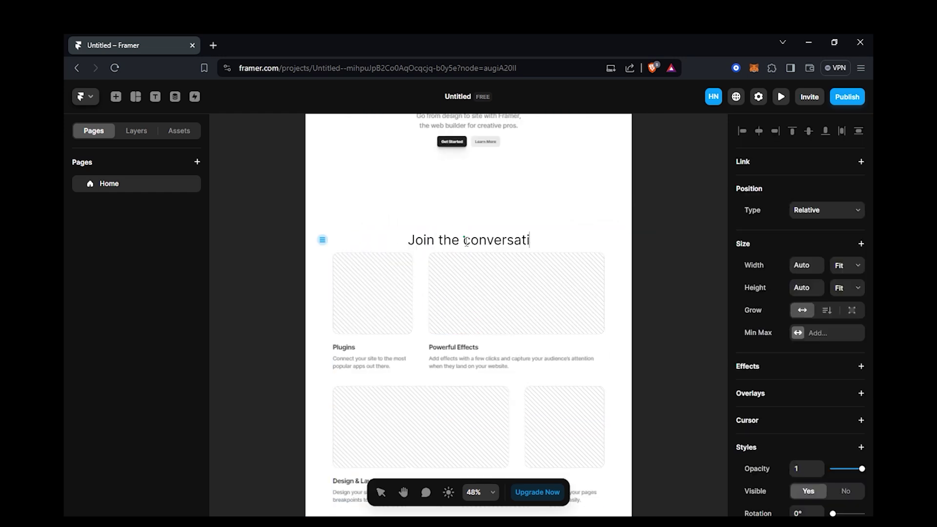
{"action": "type", "text": "onversati"}
{"action": "left_click", "coordinate": [679, 199]}
Set the "Join the conversation" heading's font weight to Bold Italic
{"action": "left_click", "coordinate": [493, 240]}
{"action": "scroll", "coordinate": [778, 331], "scroll_direction": "down", "scroll_amount": 7}
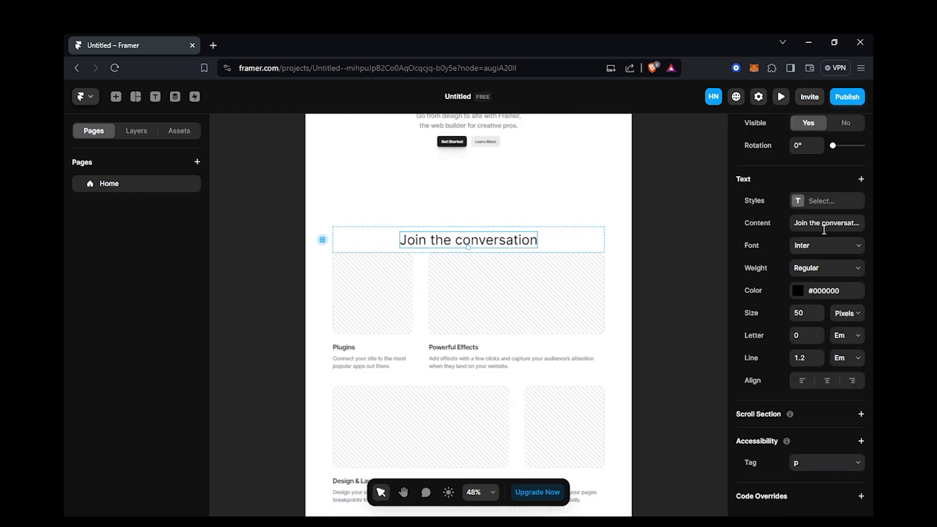
{"action": "scroll", "coordinate": [689, 409], "scroll_direction": "up", "scroll_amount": 2}
{"action": "left_click", "coordinate": [828, 269]}
{"action": "left_click", "coordinate": [820, 401]}
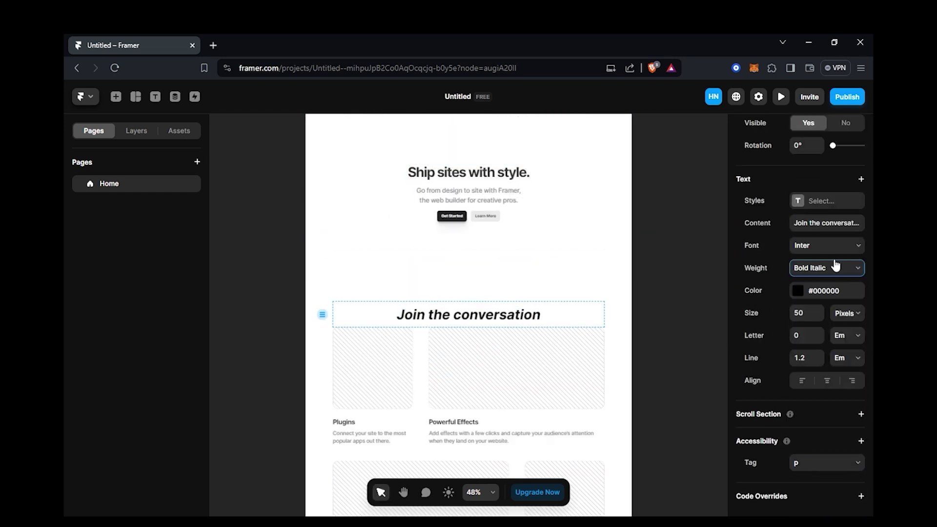
Change the "Join the conversation" heading's font weight and text color
{"action": "left_click", "coordinate": [835, 267]}
{"action": "left_click", "coordinate": [820, 392]}
{"action": "left_click", "coordinate": [828, 292]}
{"action": "left_click", "coordinate": [705, 268]}
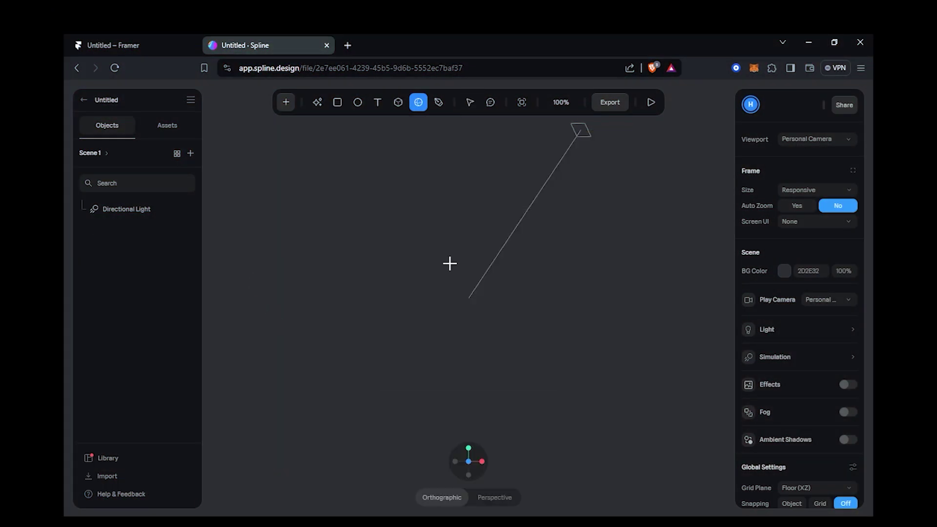
Switch to Spline, place a sphere in the scene and reset its position to 0, 0, 0
{"action": "left_click", "coordinate": [450, 263]}
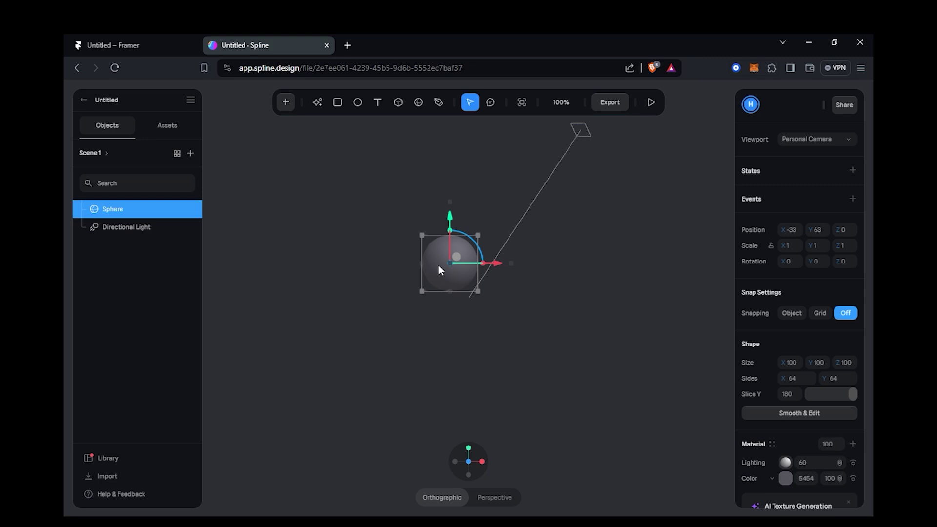
{"action": "right_click", "coordinate": [438, 265]}
{"action": "scroll", "coordinate": [485, 387], "scroll_direction": "down", "scroll_amount": 5}
{"action": "left_click", "coordinate": [494, 382]}
{"action": "right_click", "coordinate": [461, 313]}
{"action": "scroll", "coordinate": [470, 348], "scroll_direction": "down", "scroll_amount": 5}
{"action": "left_click", "coordinate": [503, 445]}
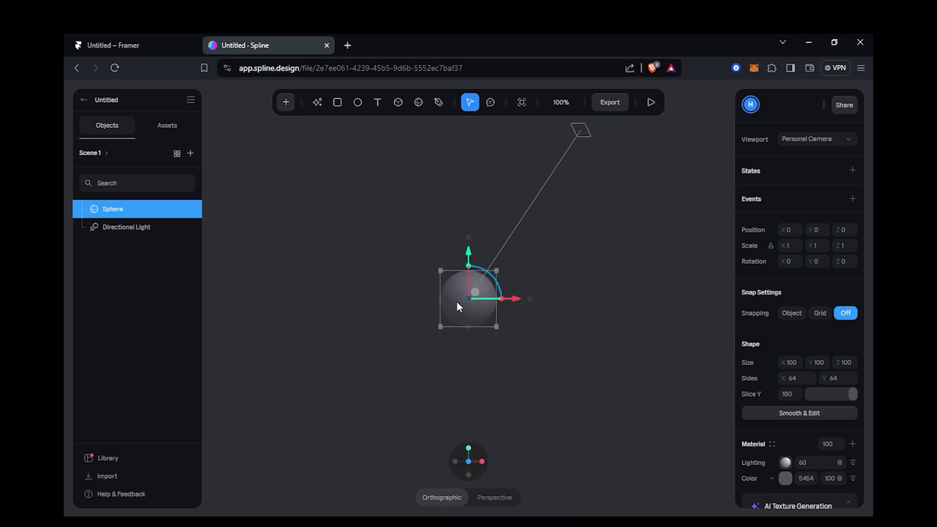
{"action": "left_click", "coordinate": [509, 401]}
Add a new shared camera from an angled view and zoom it in on the sphere to about 3.79
{"action": "left_click", "coordinate": [829, 142]}
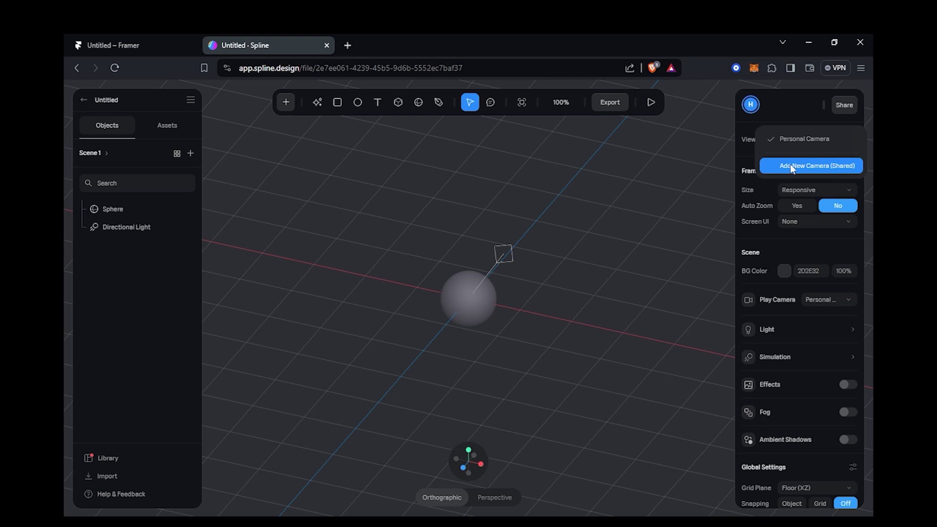
{"action": "left_click", "coordinate": [791, 165]}
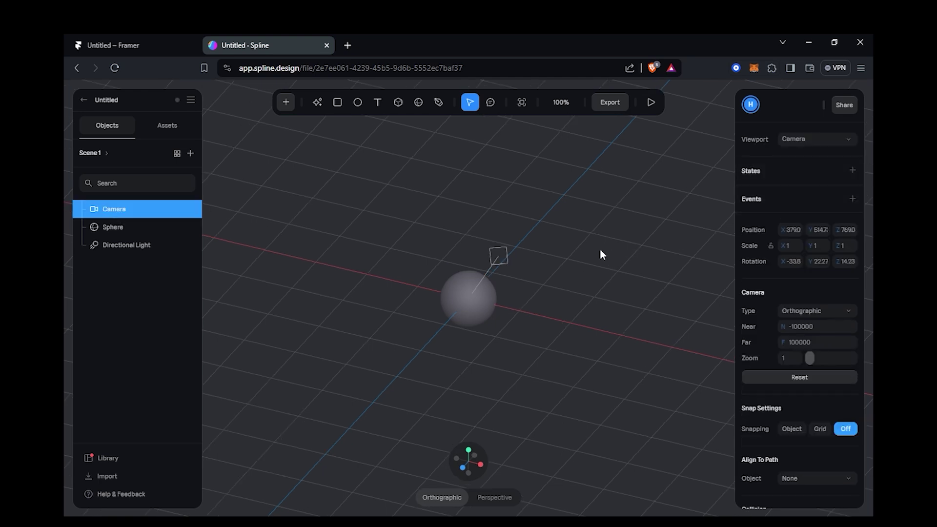
{"action": "scroll", "coordinate": [432, 239], "scroll_direction": "up", "scroll_amount": 10}
From the Personal Camera view, place the new camera in front of the sphere along Z with zero rotation, and preview the scene
{"action": "left_click", "coordinate": [816, 139]}
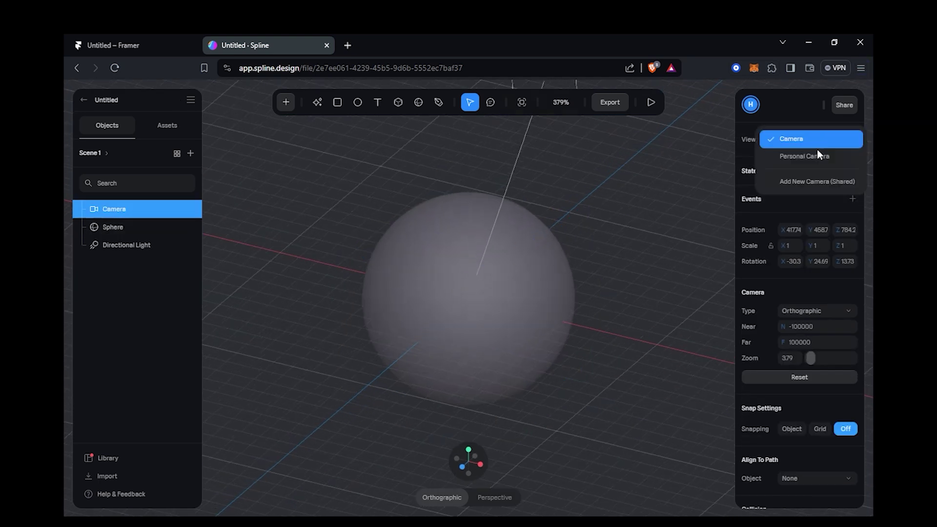
{"action": "left_click", "coordinate": [819, 155]}
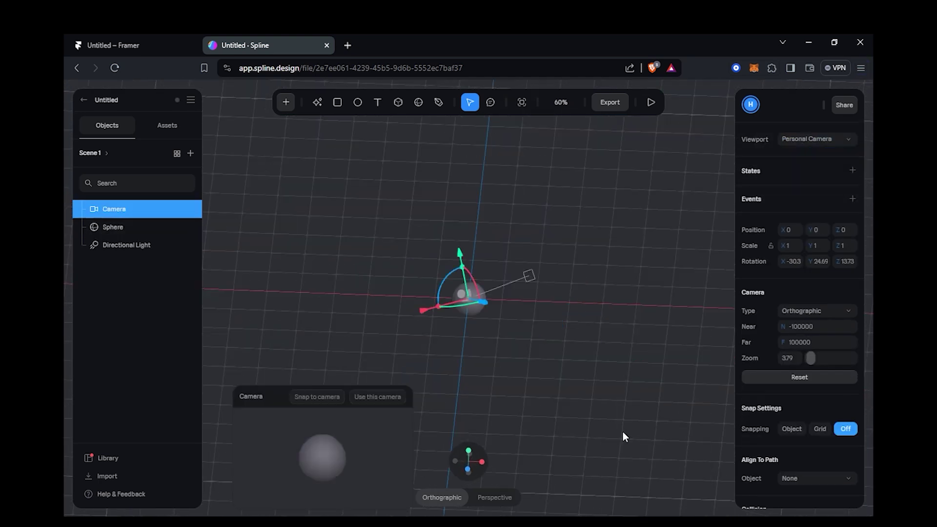
{"action": "right_click", "coordinate": [466, 295]}
{"action": "left_click", "coordinate": [502, 416]}
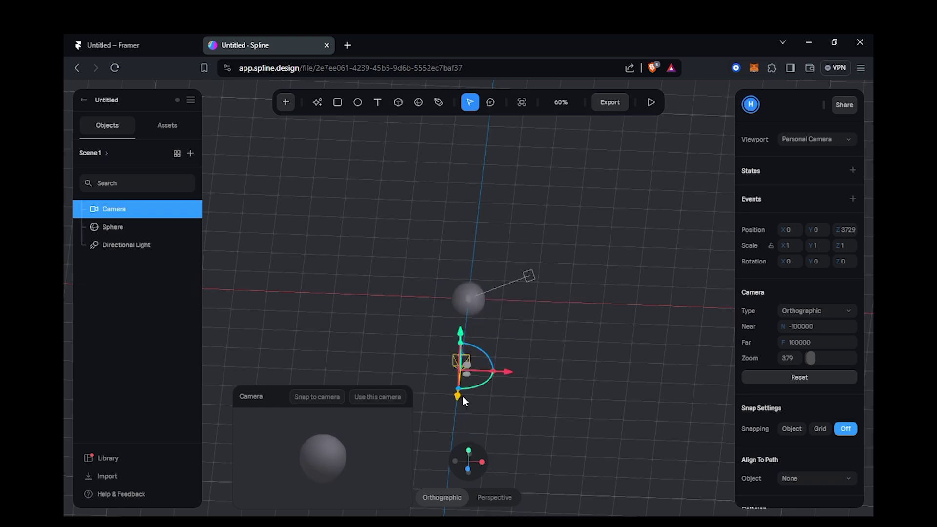
{"action": "left_click_drag", "start_coordinate": [461, 397], "coordinate": [466, 377]}
{"action": "left_click", "coordinate": [518, 345]}
{"action": "left_click", "coordinate": [647, 105]}
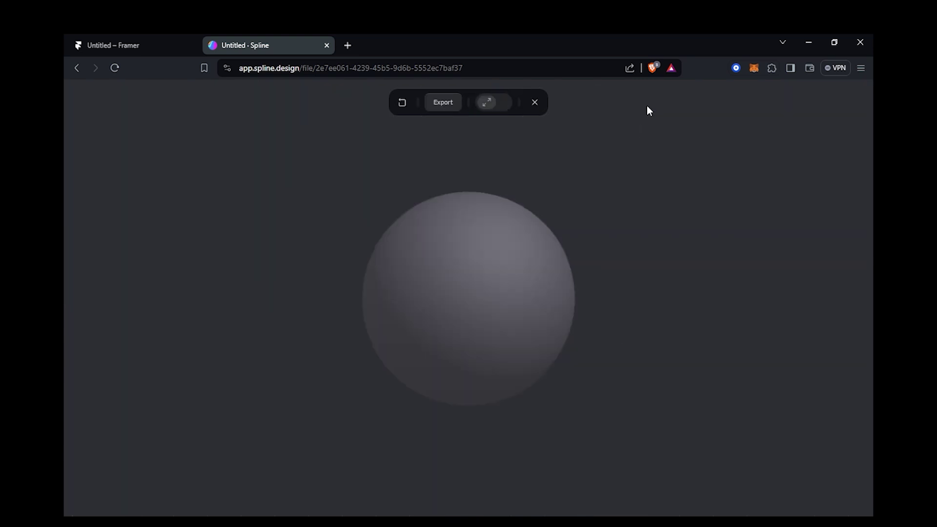
{"action": "left_click", "coordinate": [535, 102]}
Add a state to the sphere, lower its Base State to about Y -278 and check it through the Camera viewport
{"action": "left_click", "coordinate": [465, 347]}
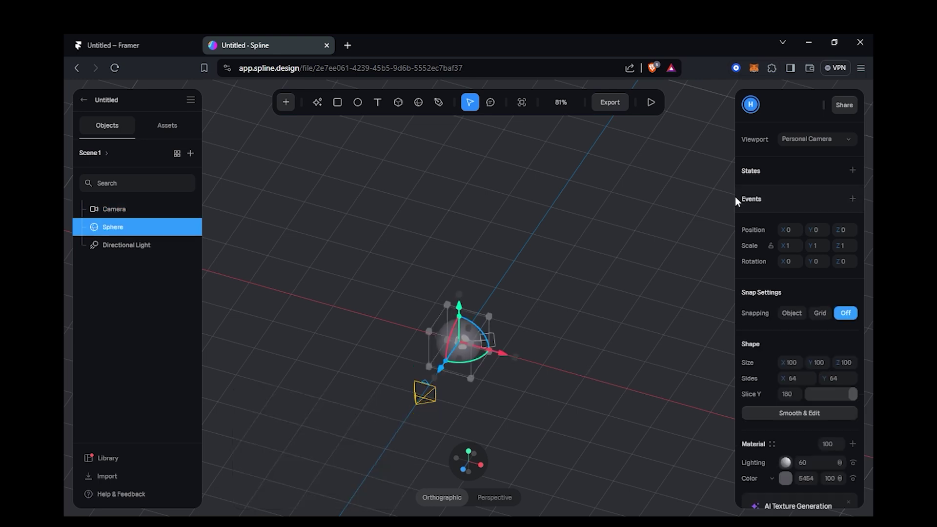
{"action": "left_click", "coordinate": [851, 170]}
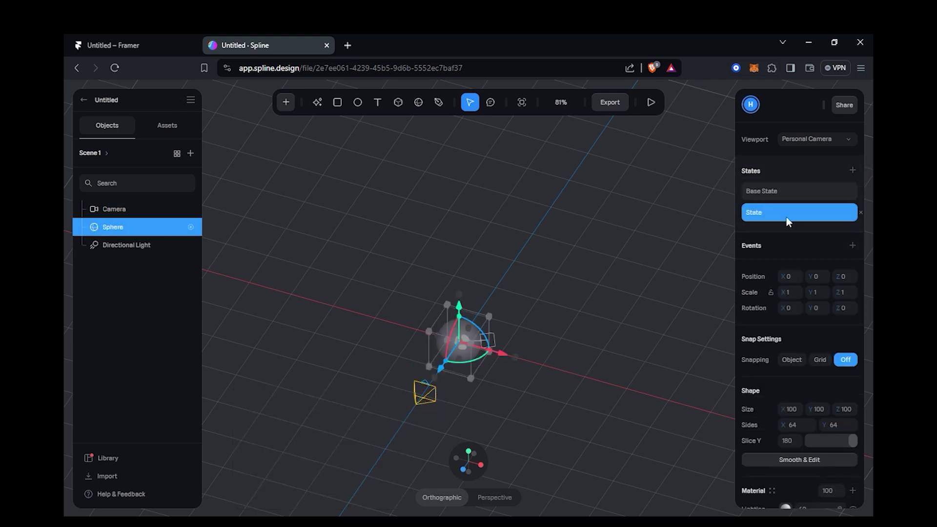
{"action": "left_click", "coordinate": [790, 191]}
{"action": "left_click_drag", "start_coordinate": [813, 276], "coordinate": [656, 275]}
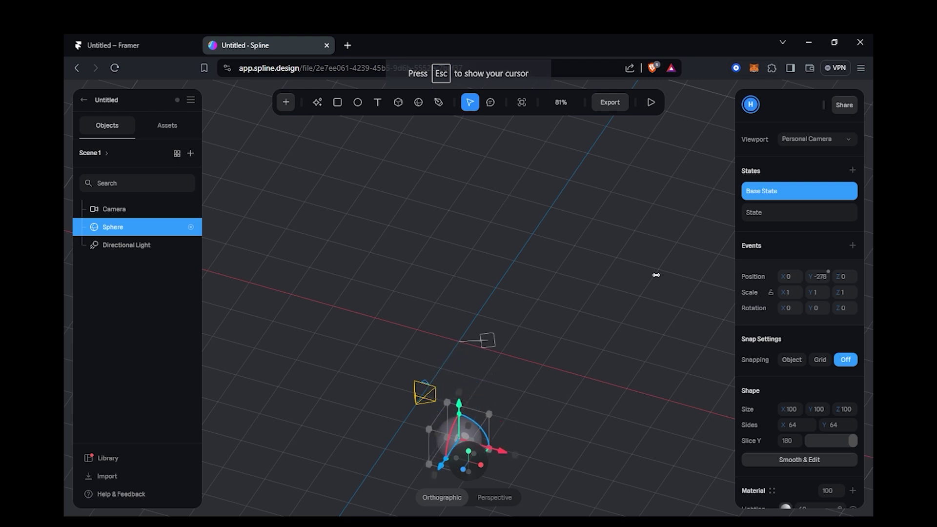
{"action": "left_click", "coordinate": [812, 140]}
{"action": "left_click", "coordinate": [812, 122]}
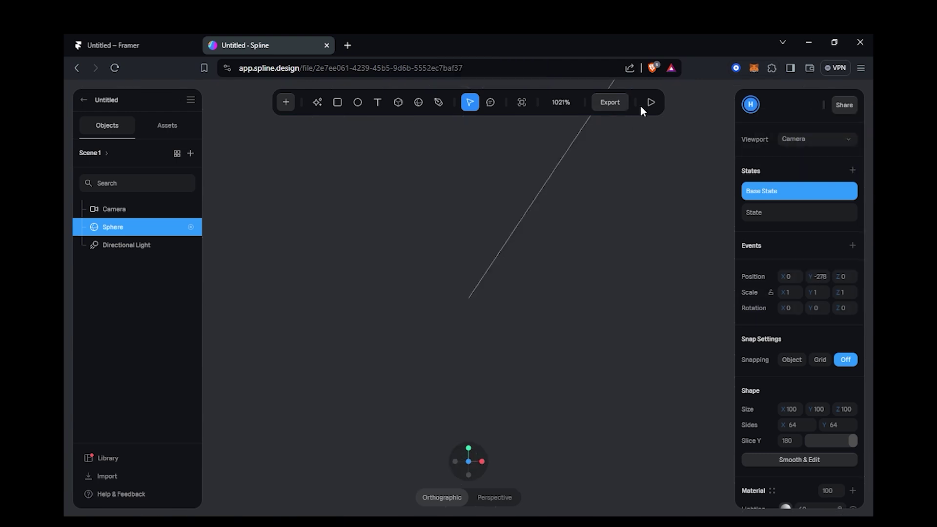
{"action": "left_click", "coordinate": [805, 139]}
{"action": "left_click", "coordinate": [800, 154]}
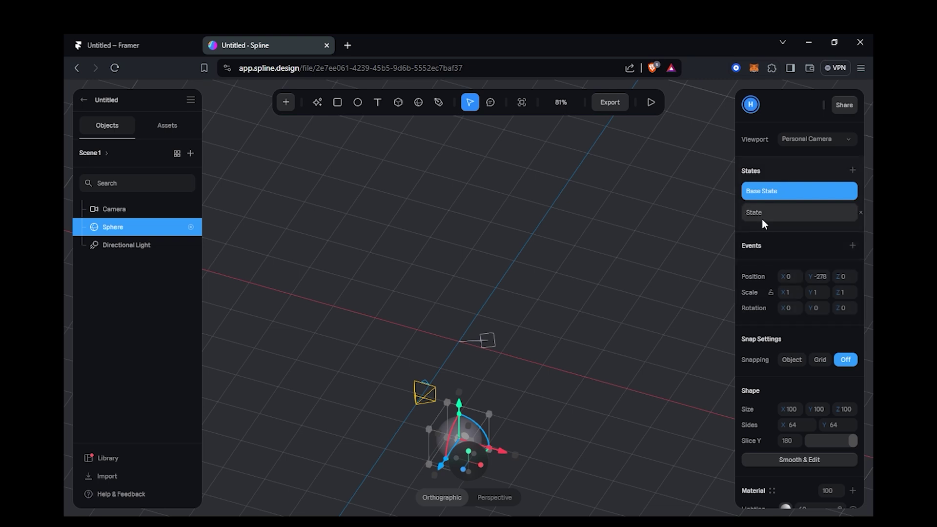
Set the Y position of the sphere's second state to 0 and compare both states through the Camera viewport
{"action": "type", "text": "0"}
{"action": "key", "text": "Return"}
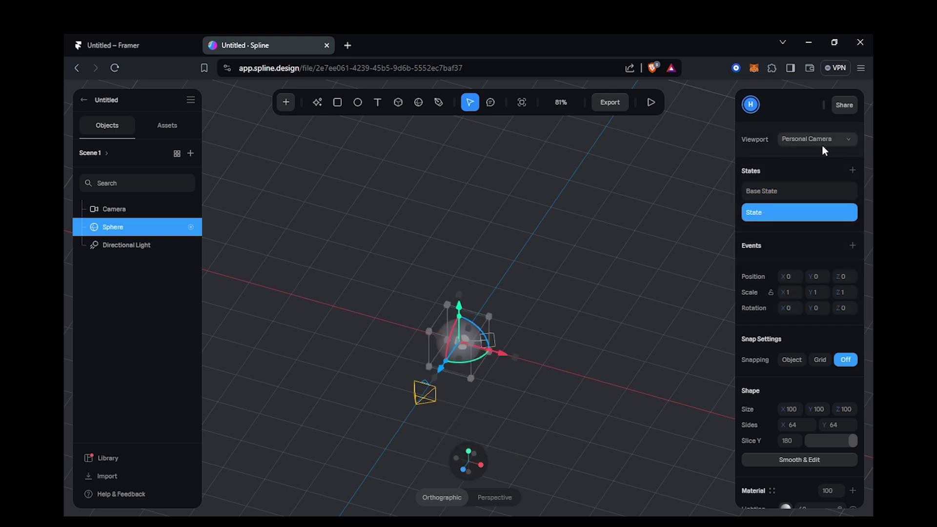
{"action": "left_click", "coordinate": [822, 144]}
{"action": "left_click", "coordinate": [811, 124]}
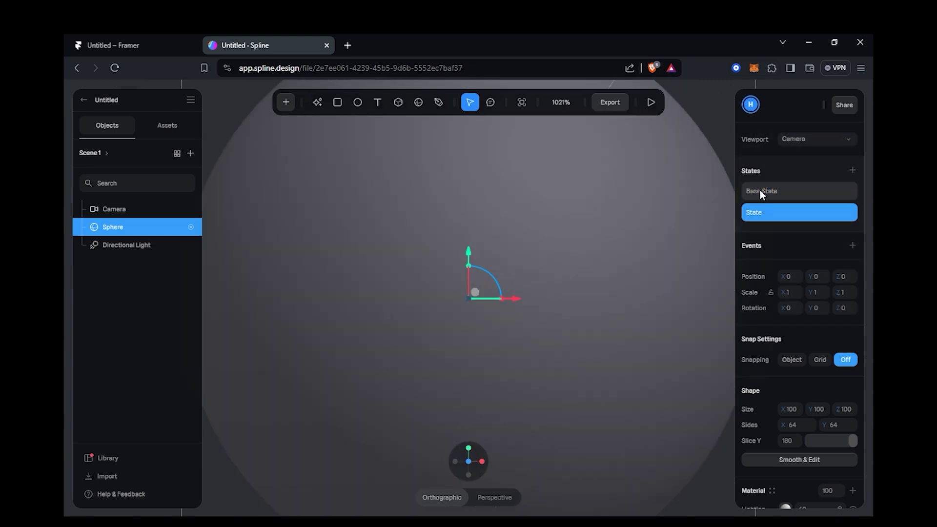
{"action": "left_click", "coordinate": [759, 190]}
{"action": "left_click", "coordinate": [804, 140]}
{"action": "left_click", "coordinate": [805, 155]}
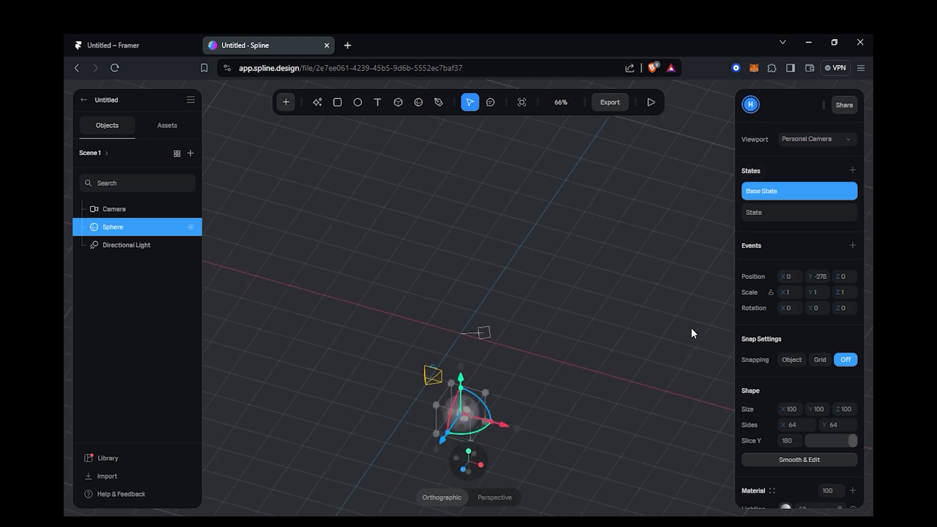
{"action": "scroll", "coordinate": [691, 327], "scroll_direction": "down", "scroll_amount": 1}
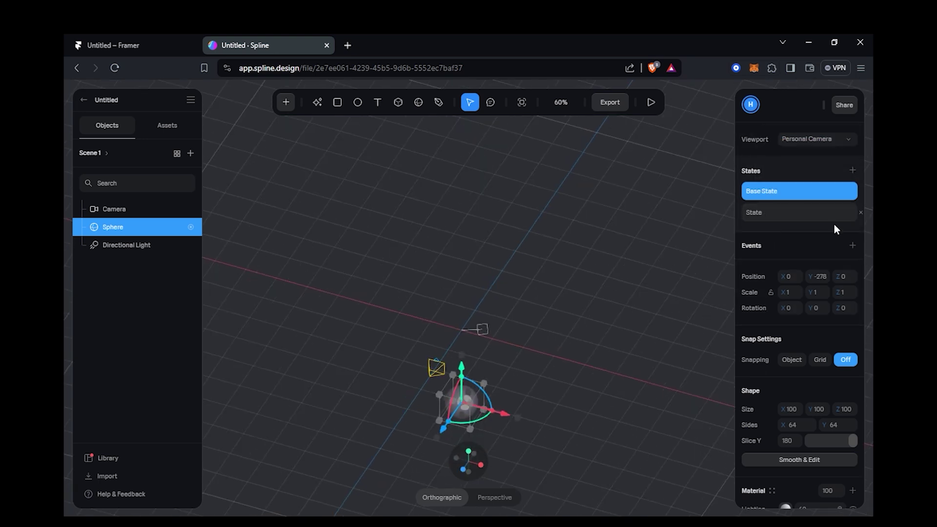
Add a Start event to the sphere with a Transition action from Base State to State, using Ease In Out
{"action": "left_click", "coordinate": [754, 213]}
{"action": "left_click", "coordinate": [852, 245]}
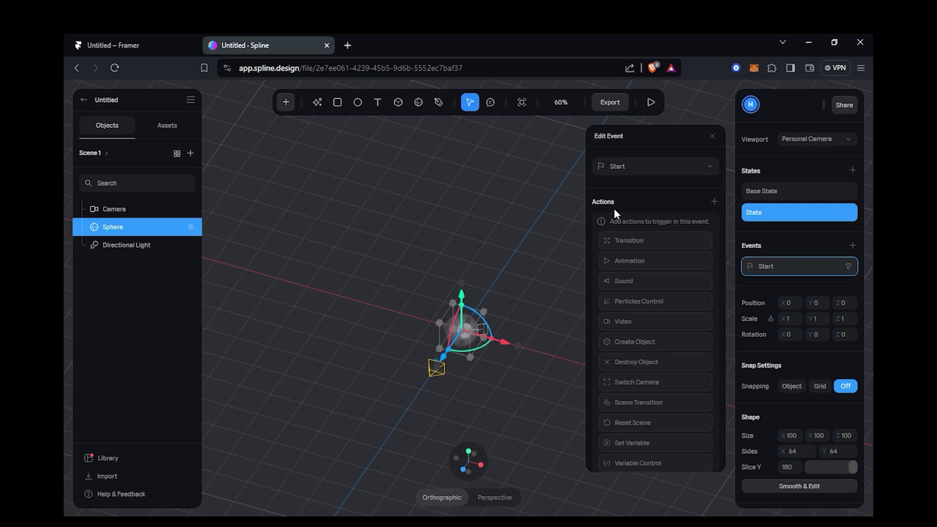
{"action": "left_click", "coordinate": [628, 240]}
{"action": "left_click", "coordinate": [660, 224]}
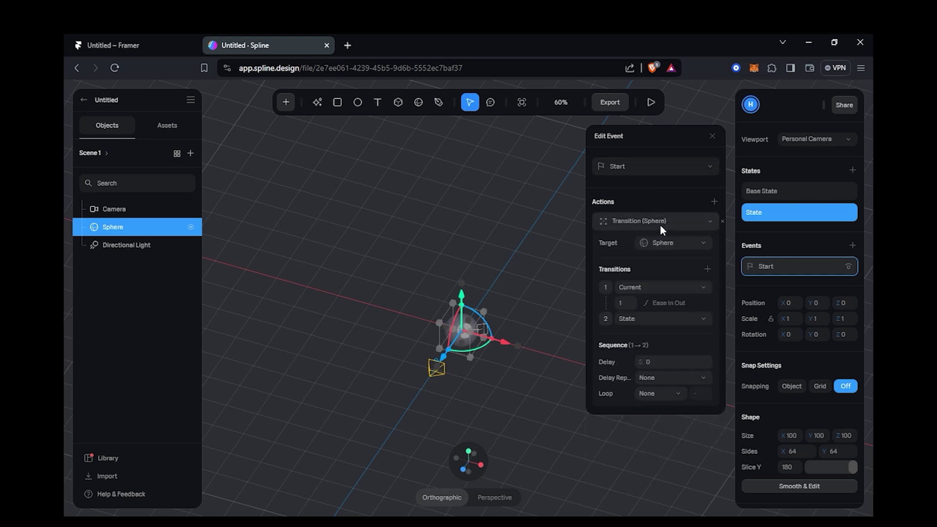
{"action": "left_click", "coordinate": [640, 287]}
{"action": "left_click", "coordinate": [640, 316]}
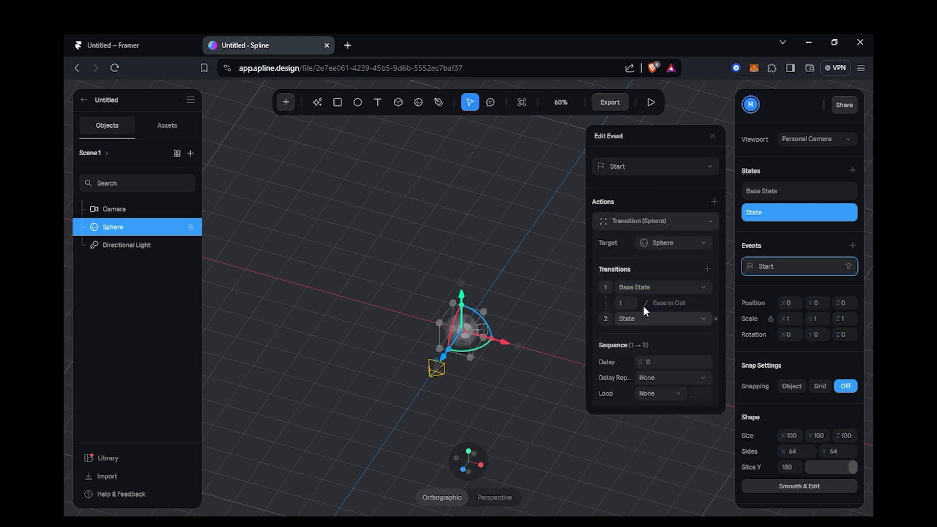
{"action": "left_click", "coordinate": [669, 304]}
{"action": "left_click", "coordinate": [666, 304]}
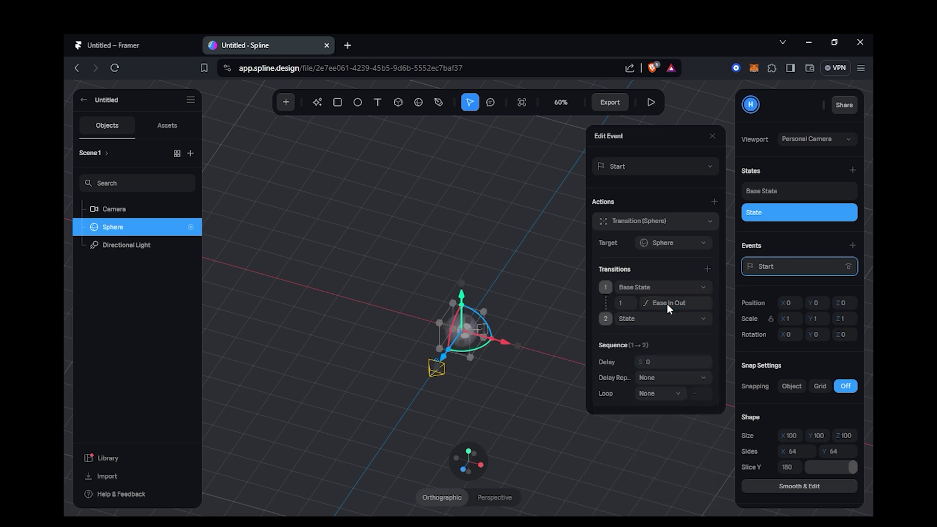
Preview the sphere's start transition in play mode
{"action": "left_click", "coordinate": [711, 136]}
{"action": "left_click", "coordinate": [652, 103]}
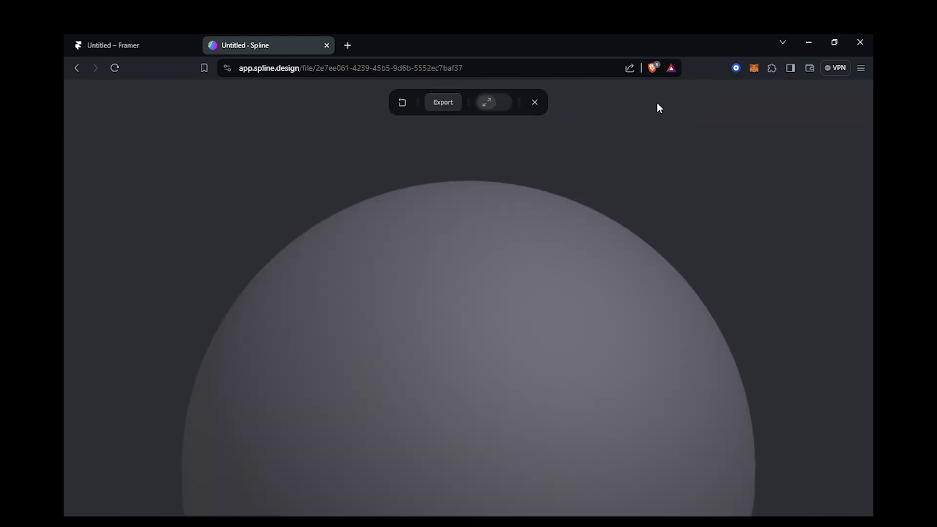
{"action": "left_click", "coordinate": [535, 102]}
Readjust the Y positions of the sphere's states, with Base State at -100, and preview the transition again
{"action": "left_click_drag", "start_coordinate": [774, 303], "coordinate": [762, 302]}
{"action": "left_click", "coordinate": [810, 140]}
{"action": "left_click", "coordinate": [800, 130]}
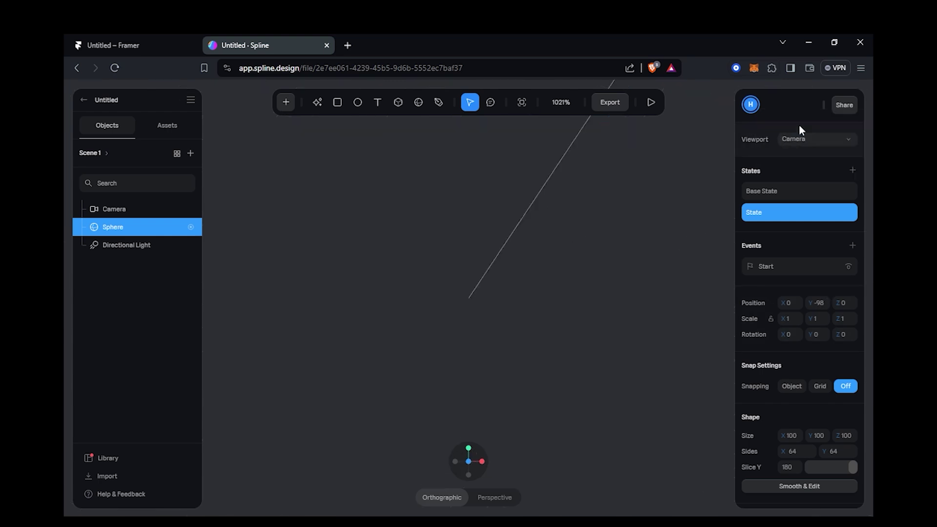
{"action": "left_click_drag", "start_coordinate": [819, 303], "coordinate": [85, 301]}
{"action": "left_click", "coordinate": [772, 191]}
{"action": "left_click", "coordinate": [782, 210]}
{"action": "left_click", "coordinate": [651, 103]}
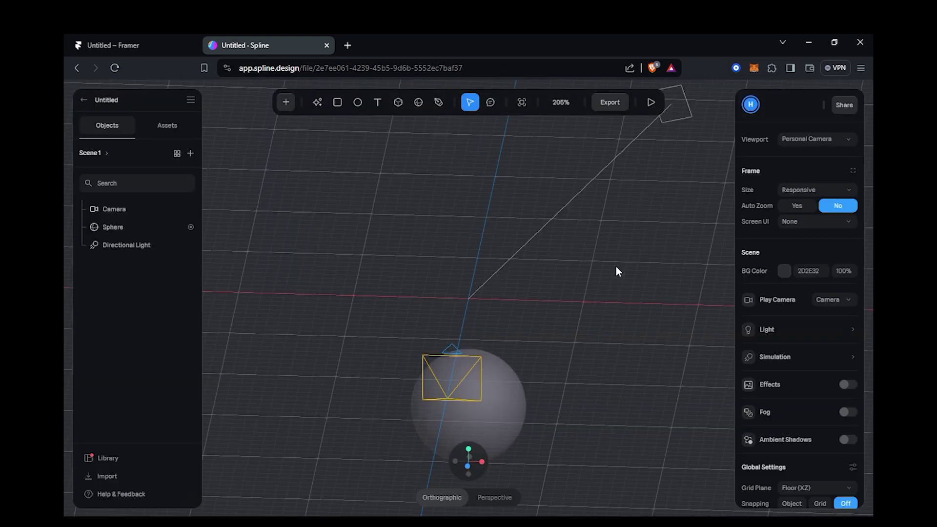
Set the scene's background color to black (000000)
{"action": "left_click", "coordinate": [785, 268]}
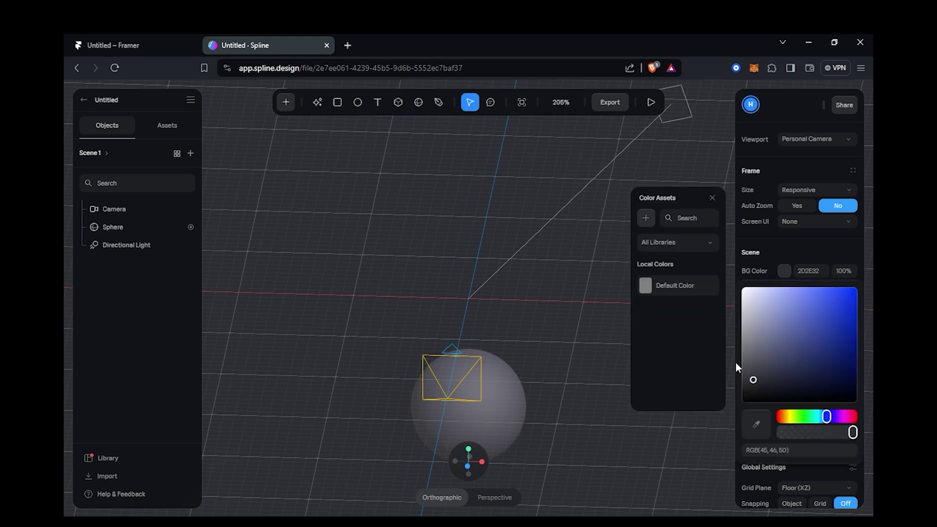
{"action": "left_click_drag", "start_coordinate": [751, 381], "coordinate": [524, 476]}
Set the sphere material's lighting to 100 and replace its color layer with the Earth map image from the Spline Library
{"action": "left_click", "coordinate": [510, 387]}
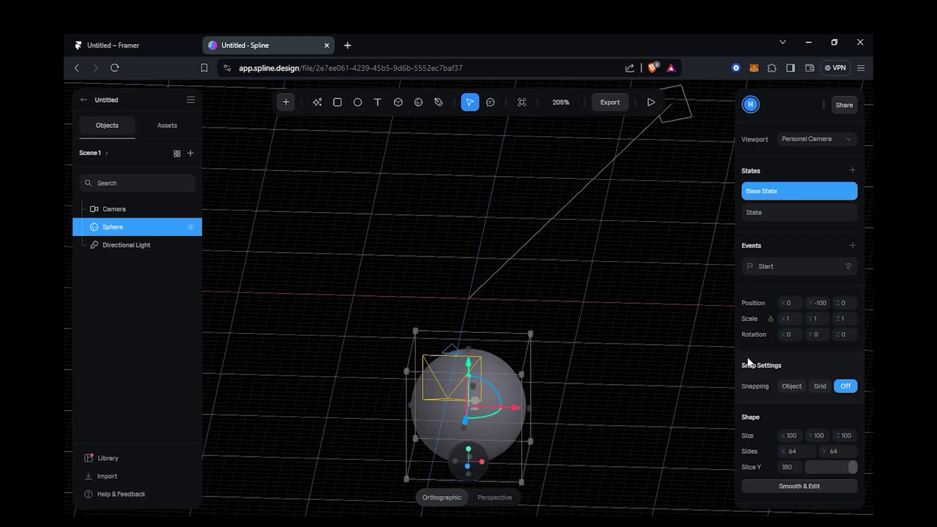
{"action": "scroll", "coordinate": [748, 362], "scroll_direction": "down", "scroll_amount": 3}
{"action": "type", "text": "100"}
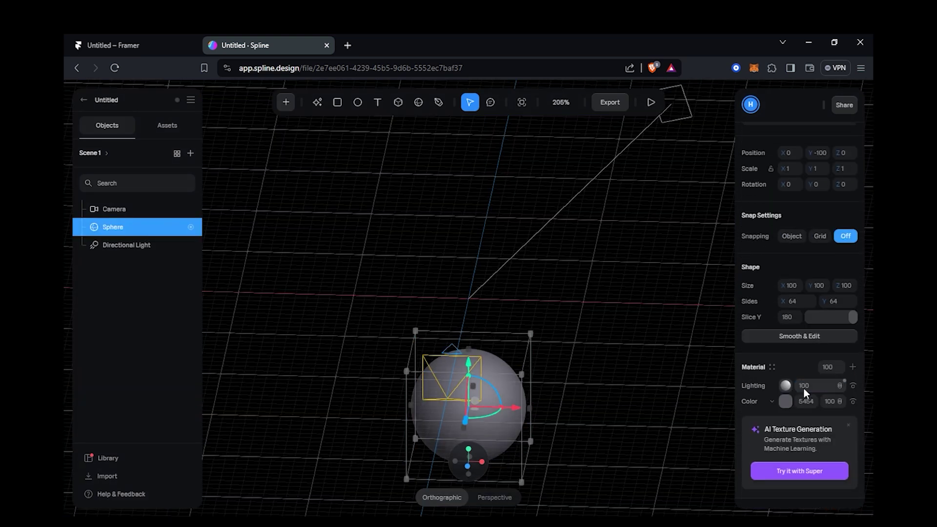
{"action": "key", "text": "Return"}
{"action": "left_click", "coordinate": [783, 402]}
{"action": "left_click", "coordinate": [773, 400]}
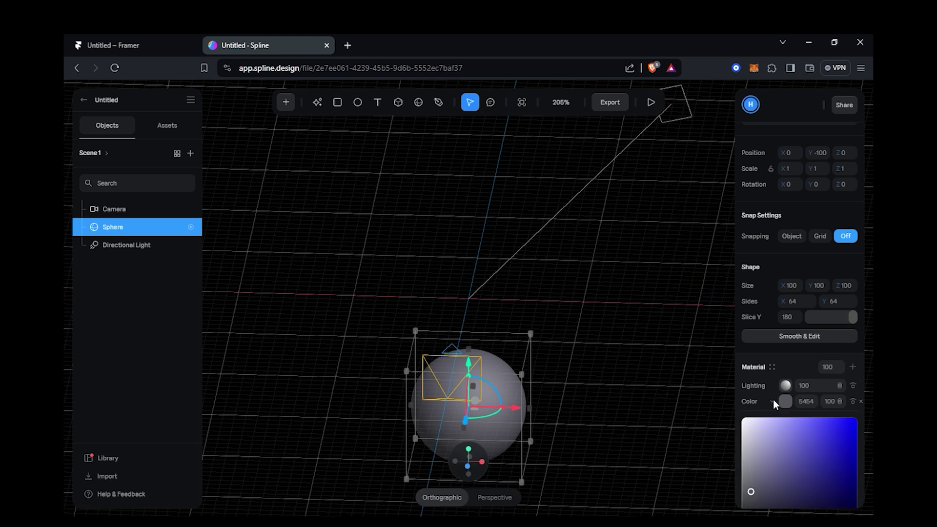
{"action": "left_click", "coordinate": [757, 351]}
{"action": "left_click", "coordinate": [606, 406]}
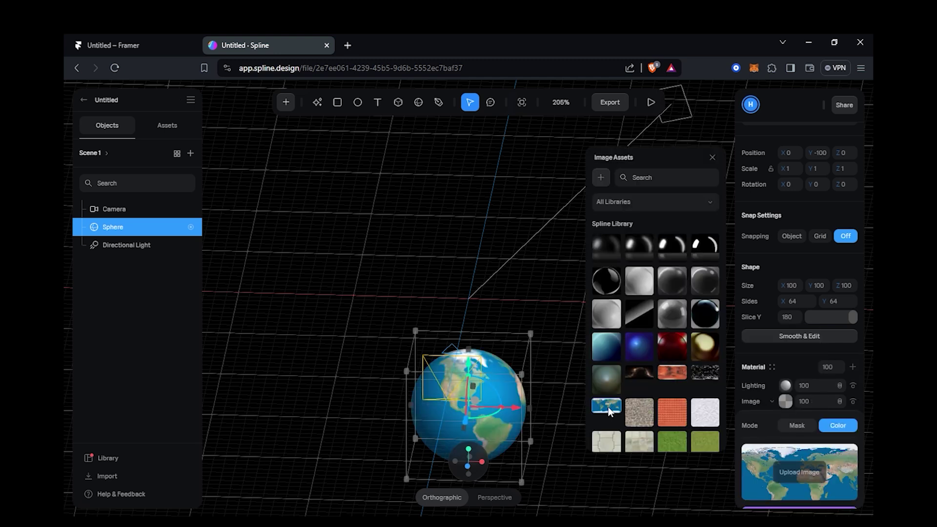
{"action": "key", "text": "Escape"}
Turn off the scene's ambient light
{"action": "left_click", "coordinate": [772, 329]}
{"action": "left_click", "coordinate": [837, 348]}
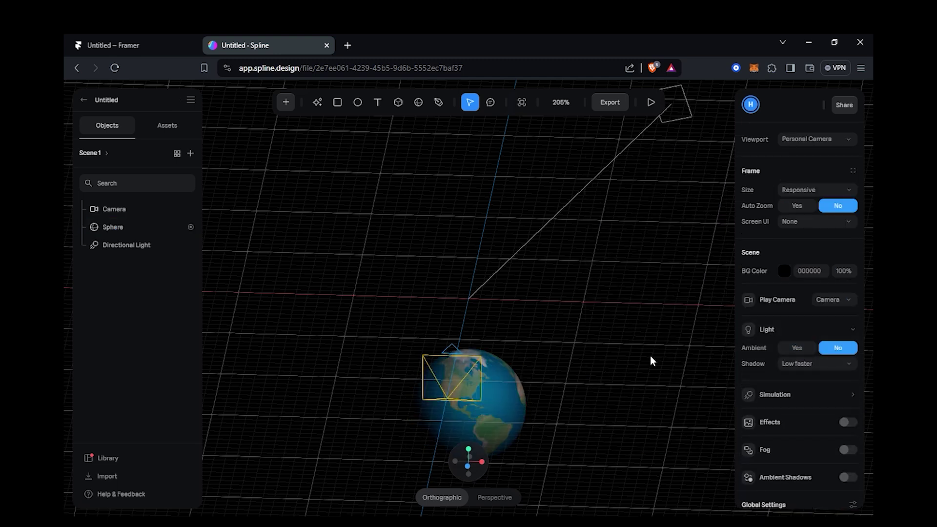
{"action": "mouse_move", "coordinate": [628, 323]}
{"action": "left_mouse_down"}
{"action": "mouse_move", "coordinate": [640, 315]}
{"action": "mouse_move", "coordinate": [631, 326]}
{"action": "left_mouse_up"}
Reposition the directional light above and to one side of the globe, leaving its far side in shadow
{"action": "left_click", "coordinate": [127, 245]}
{"action": "scroll", "coordinate": [535, 271], "scroll_direction": "up", "scroll_amount": 5}
{"action": "left_click_drag", "start_coordinate": [534, 272], "coordinate": [467, 311]}
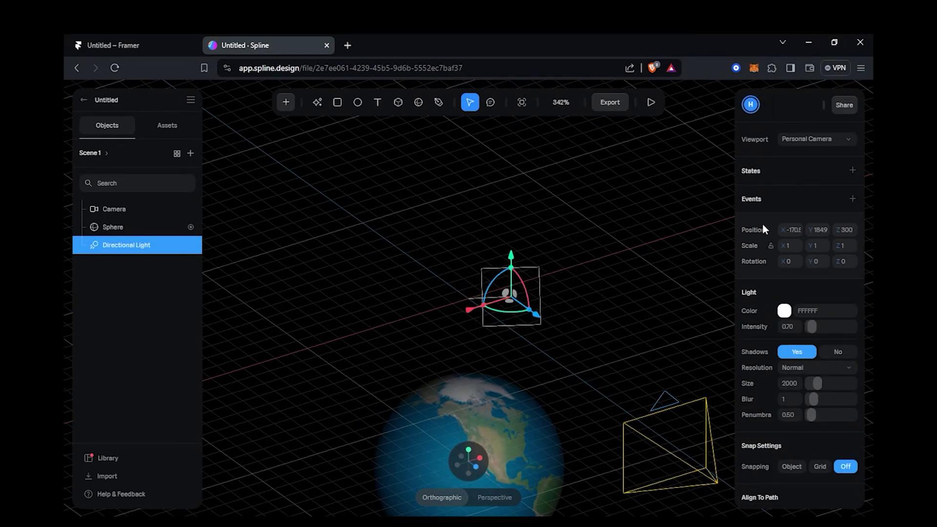
{"action": "left_click", "coordinate": [117, 227]}
{"action": "left_click", "coordinate": [767, 211]}
{"action": "left_click", "coordinate": [138, 246]}
{"action": "left_click_drag", "start_coordinate": [530, 313], "coordinate": [312, 180]}
{"action": "left_click_drag", "start_coordinate": [718, 273], "coordinate": [649, 278]}
{"action": "left_click", "coordinate": [649, 278]}
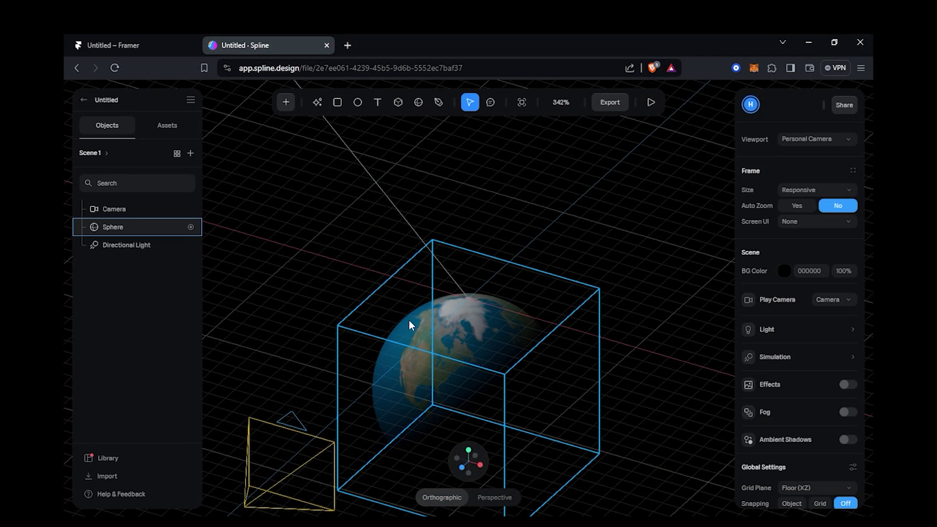
Set the sphere's Y rotation to -180 in its Base State and preview the scene
{"action": "left_click", "coordinate": [477, 366]}
{"action": "left_click", "coordinate": [800, 191]}
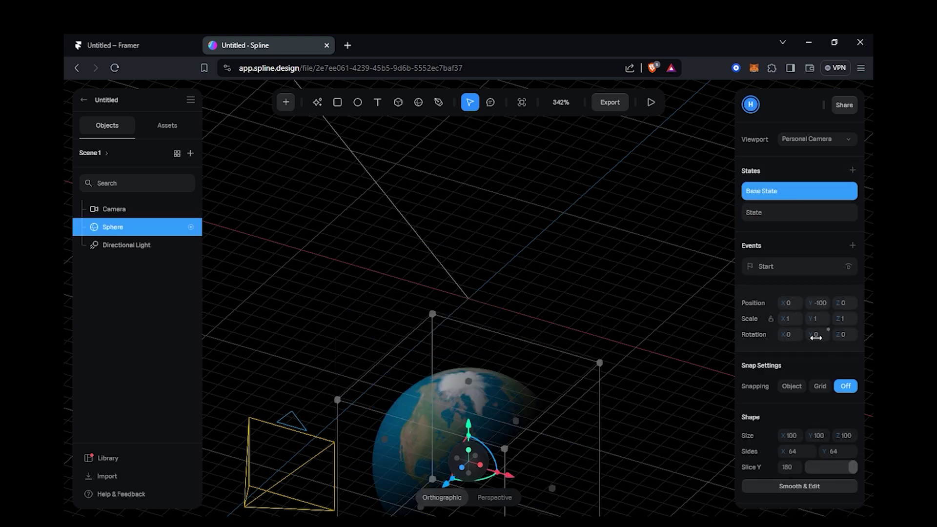
{"action": "left_click_drag", "start_coordinate": [816, 337], "coordinate": [371, 337]}
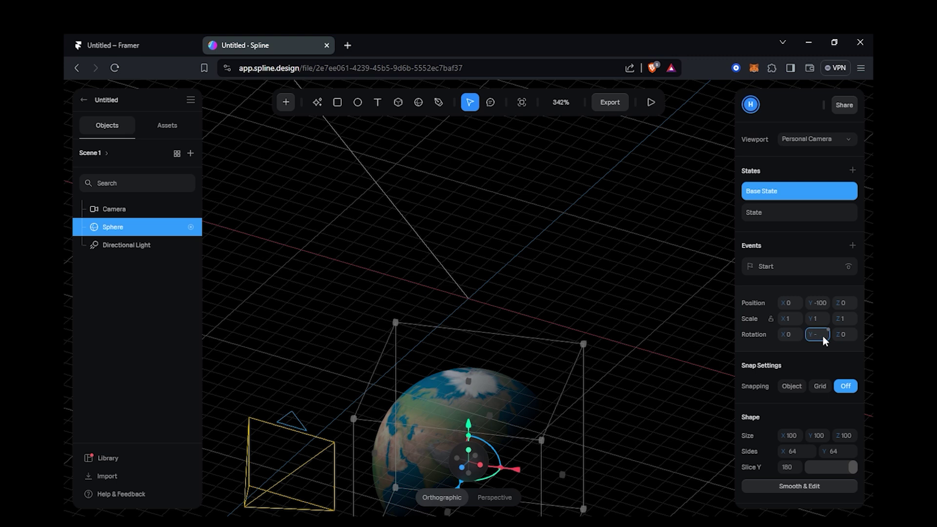
{"action": "left_click", "coordinate": [633, 225]}
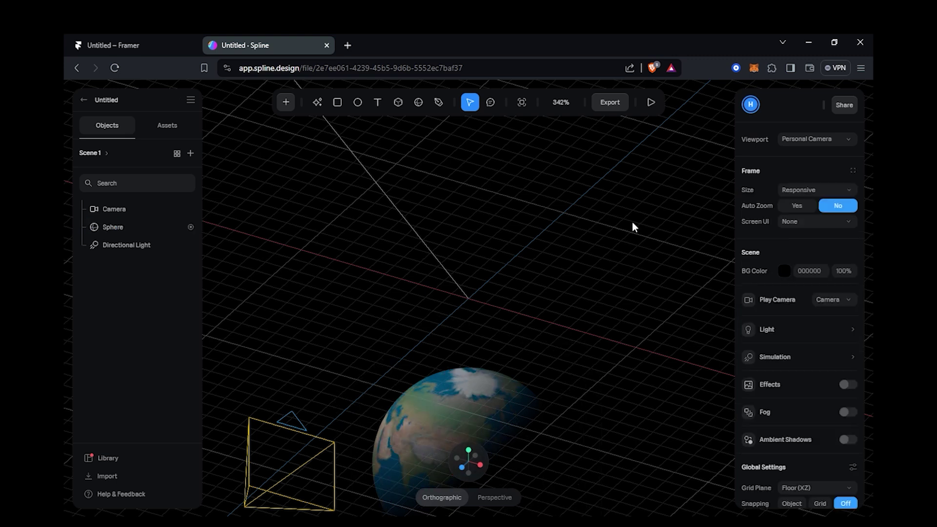
{"action": "left_click", "coordinate": [650, 101]}
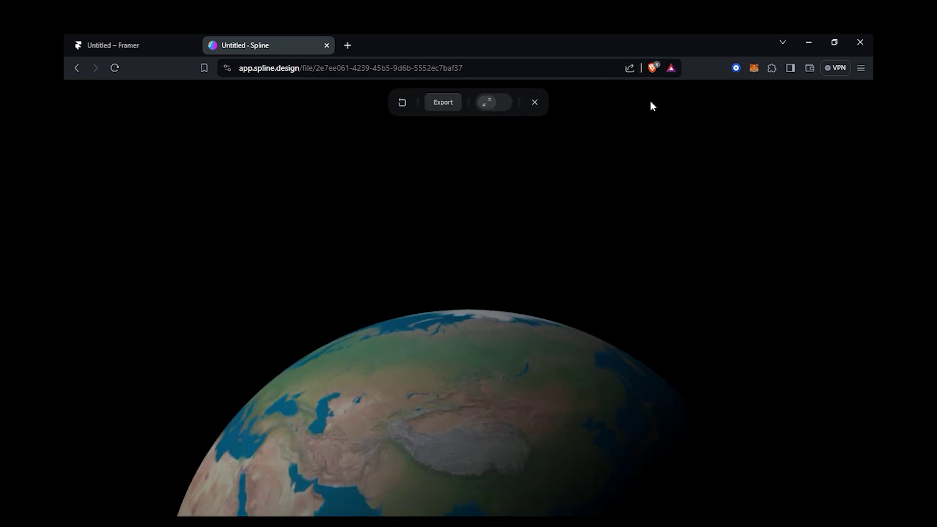
{"action": "left_click", "coordinate": [533, 99]}
Set the sphere's Y rotation to 0 in State and preview the scene again
{"action": "left_click", "coordinate": [434, 415]}
{"action": "left_click", "coordinate": [434, 416]}
{"action": "left_click", "coordinate": [780, 212]}
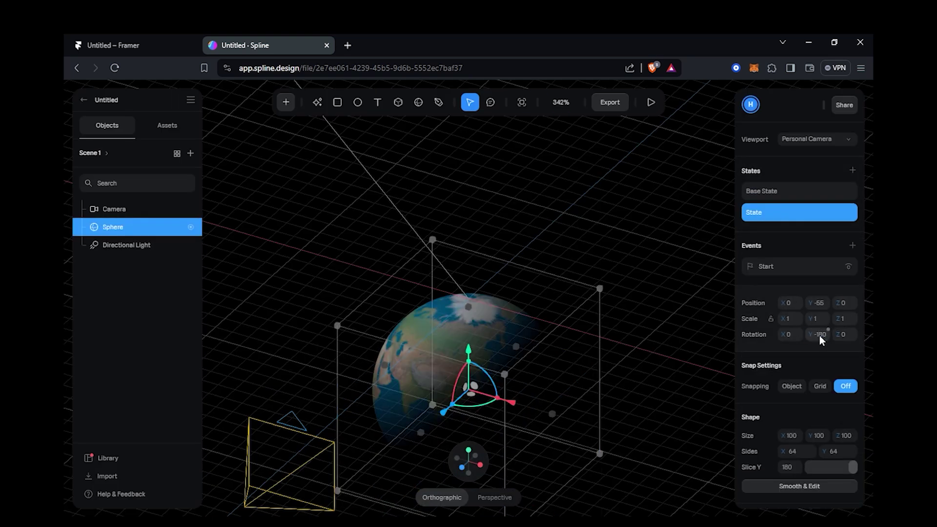
{"action": "left_click", "coordinate": [695, 165]}
{"action": "left_click", "coordinate": [651, 102]}
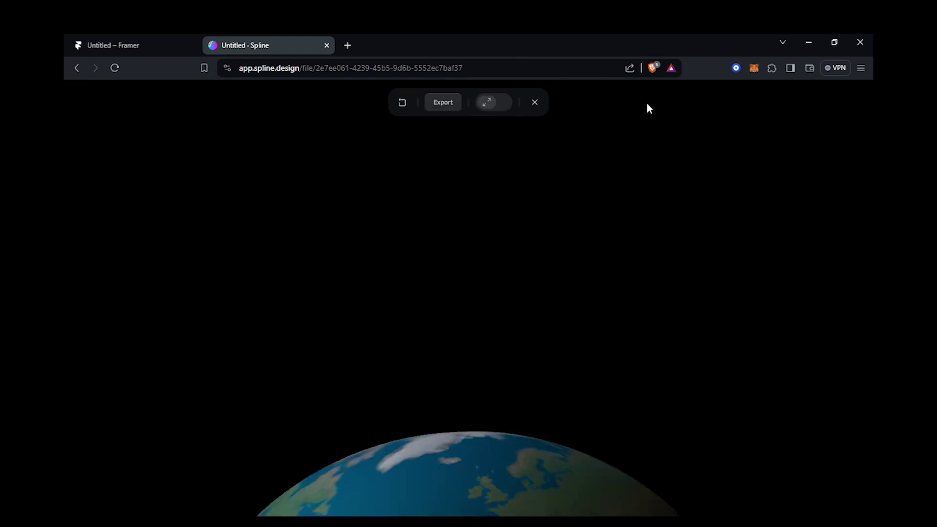
{"action": "left_click", "coordinate": [535, 102]}
Change the easing of the sphere's Start transition from Base State to State to a Custom Bezier curve and preview the animation
{"action": "left_click", "coordinate": [468, 386]}
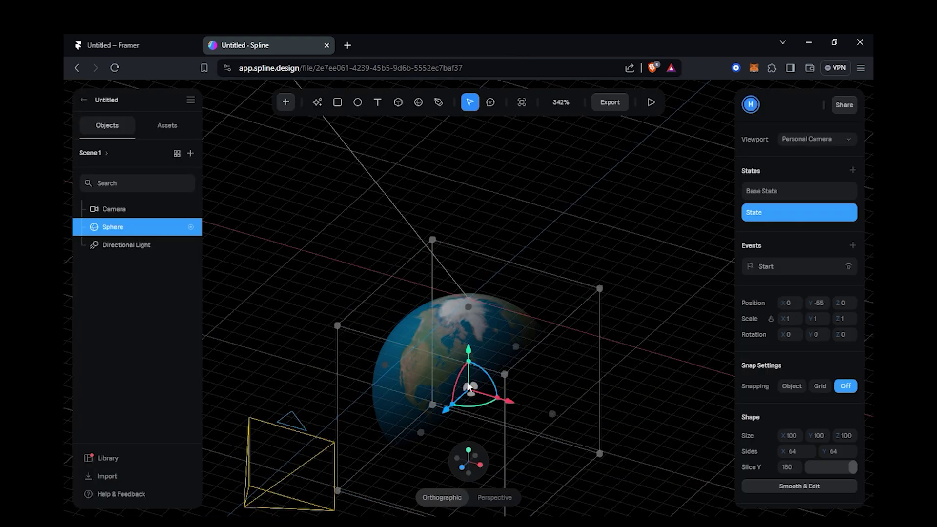
{"action": "left_click", "coordinate": [803, 265]}
{"action": "left_click", "coordinate": [667, 303]}
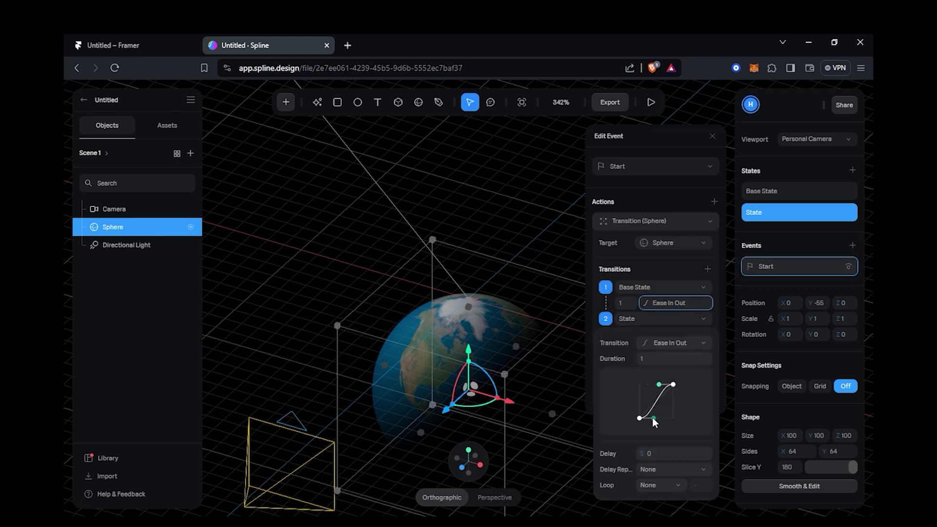
{"action": "left_click_drag", "start_coordinate": [653, 418], "coordinate": [633, 407]}
{"action": "left_click", "coordinate": [689, 344]}
{"action": "left_click", "coordinate": [665, 337]}
{"action": "left_click", "coordinate": [545, 226]}
{"action": "left_click", "coordinate": [651, 102]}
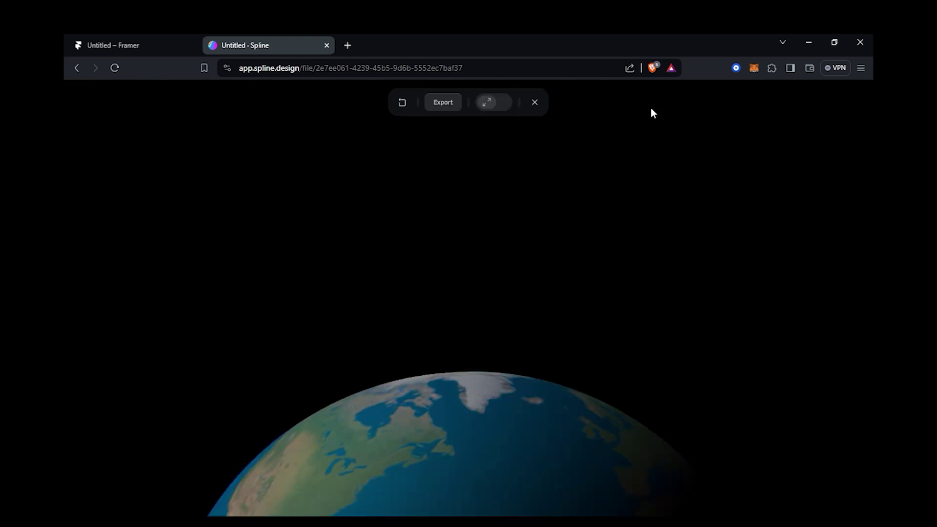
{"action": "left_click", "coordinate": [533, 100]}
Add another state to the sphere based on State
{"action": "left_click", "coordinate": [456, 385]}
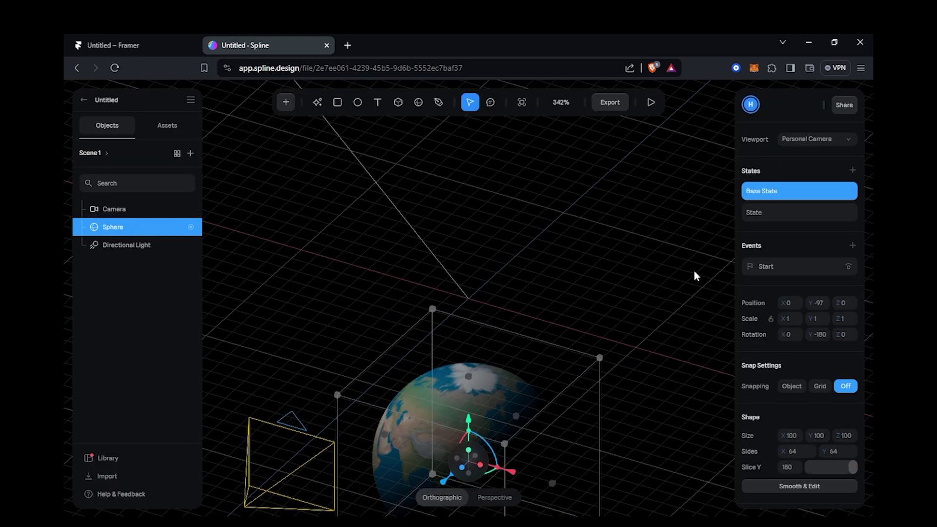
{"action": "left_click", "coordinate": [770, 220]}
{"action": "left_click", "coordinate": [852, 170]}
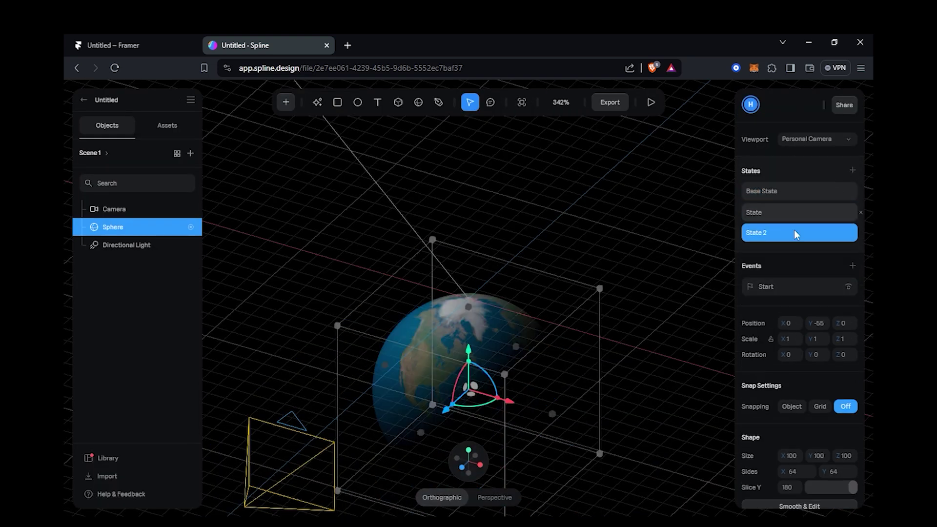
Add a State Change event that runs a Transition action when the sphere changes to State
{"action": "left_click", "coordinate": [852, 266]}
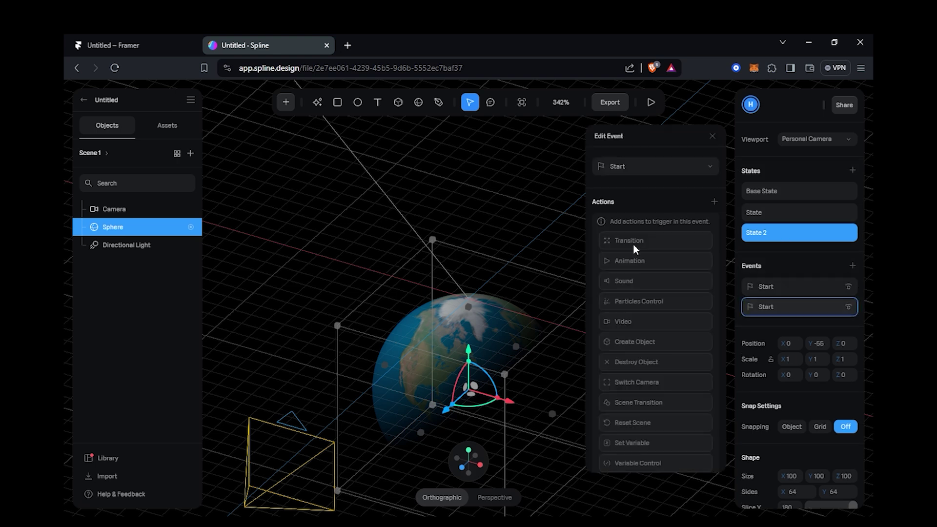
{"action": "left_click", "coordinate": [643, 168]}
{"action": "left_click", "coordinate": [636, 434]}
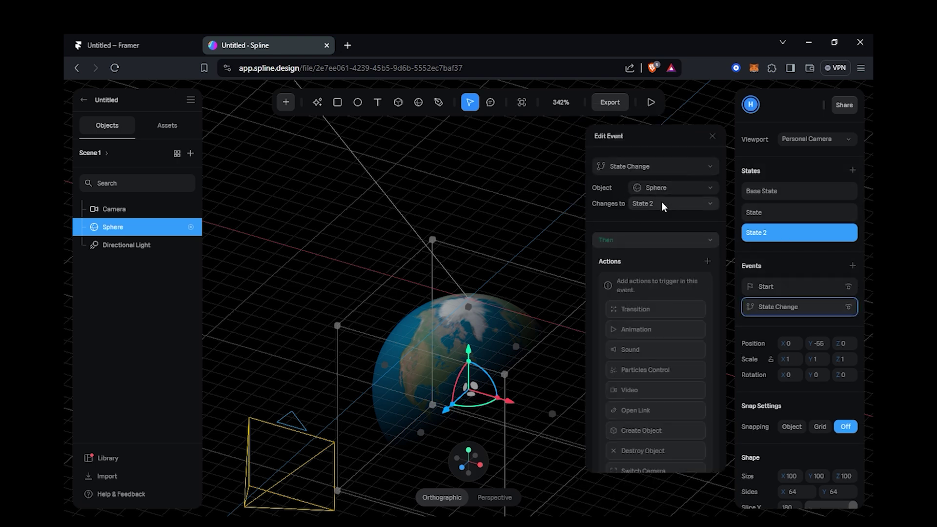
{"action": "left_click", "coordinate": [643, 308]}
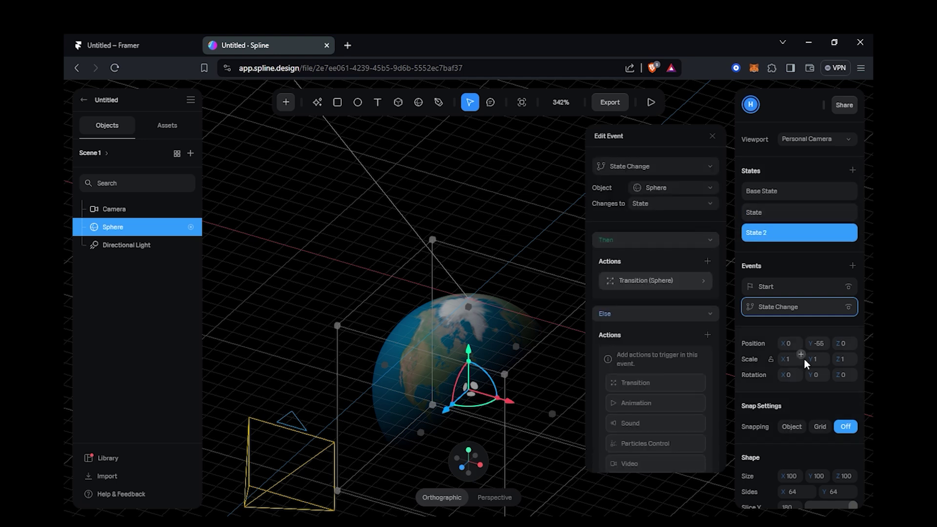
Set State 2's Y rotation to 360 and make the State Change transition start from State
{"action": "type", "text": "360"}
{"action": "left_click", "coordinate": [671, 278]}
{"action": "left_click", "coordinate": [657, 378]}
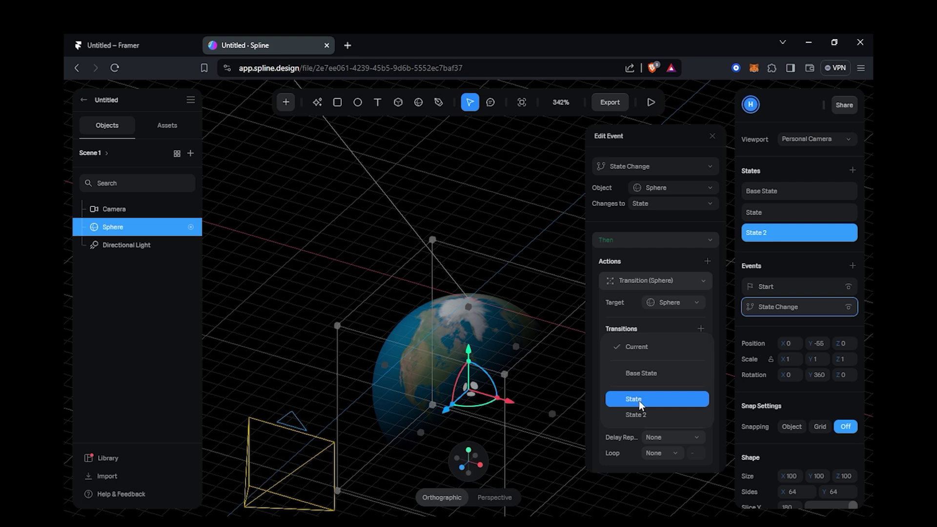
{"action": "left_click", "coordinate": [639, 400]}
Give the State to State 2 transition Linear easing, a duration of 18 and an infinite loop
{"action": "left_click", "coordinate": [662, 363]}
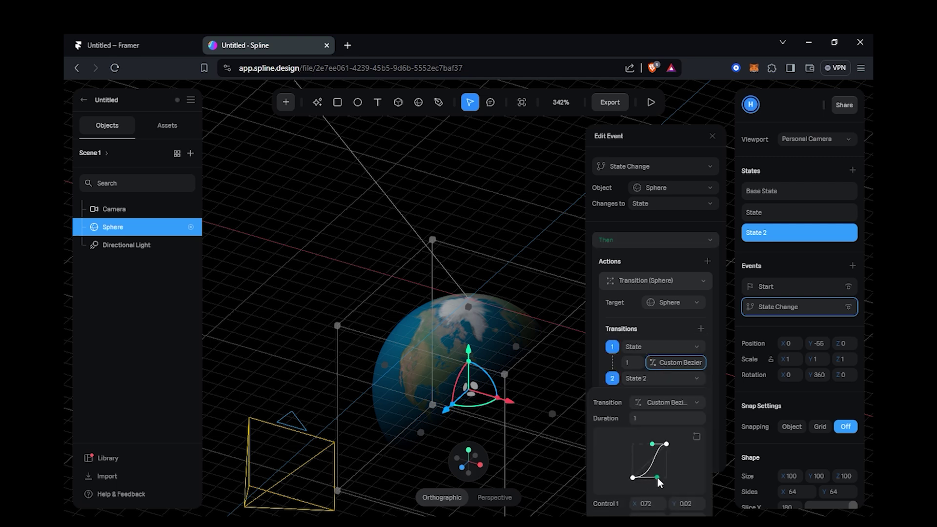
{"action": "left_click_drag", "start_coordinate": [656, 477], "coordinate": [658, 466]}
{"action": "left_click", "coordinate": [668, 402]}
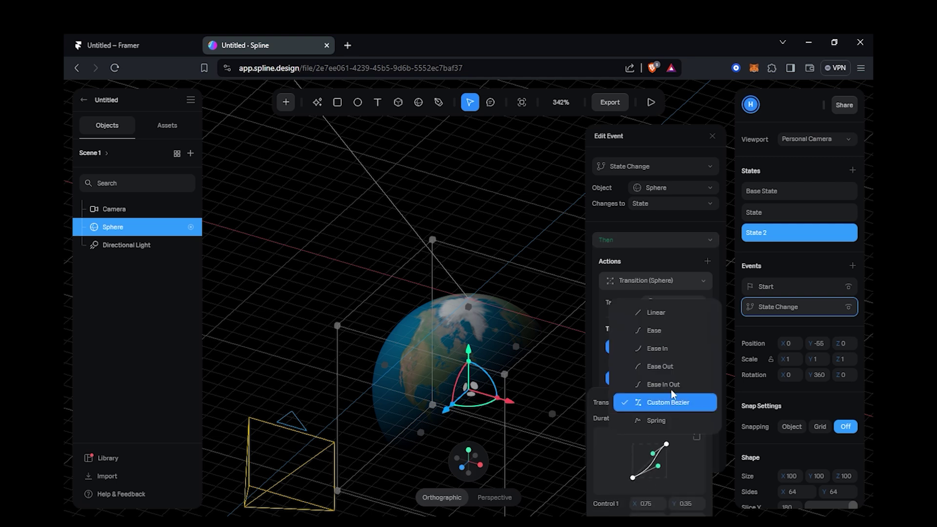
{"action": "left_click", "coordinate": [657, 309]}
{"action": "left_click", "coordinate": [722, 389]}
{"action": "scroll", "coordinate": [683, 378], "scroll_direction": "down", "scroll_amount": 2}
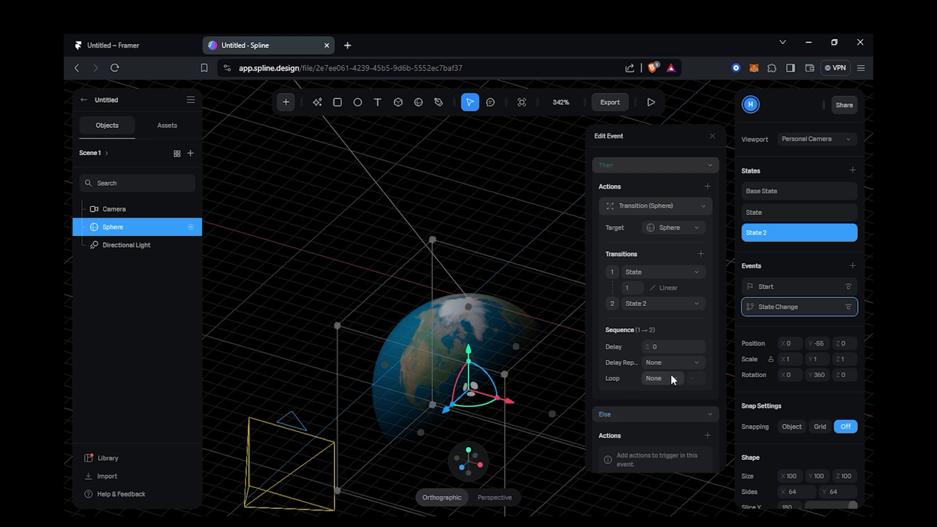
{"action": "left_click", "coordinate": [671, 376]}
{"action": "left_click", "coordinate": [660, 408]}
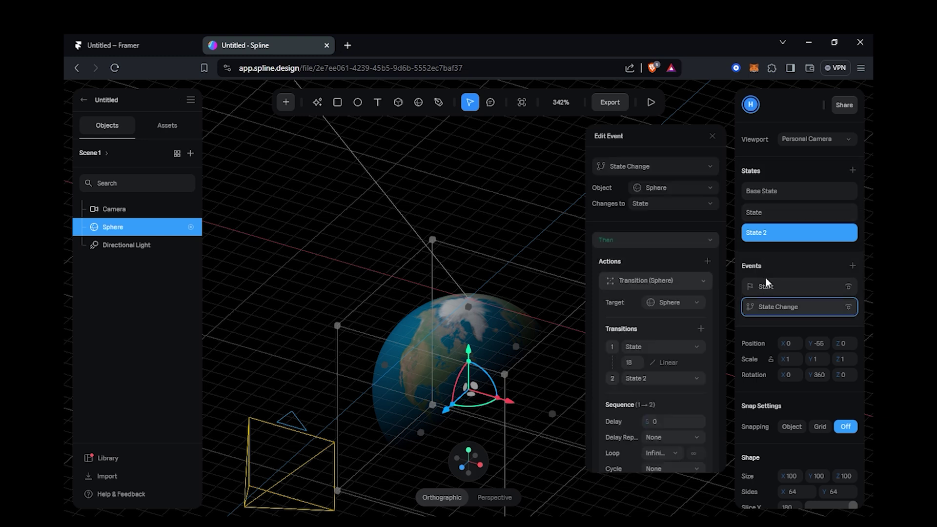
Check the Start event's transition settings and preview the full globe animation
{"action": "left_click", "coordinate": [765, 284]}
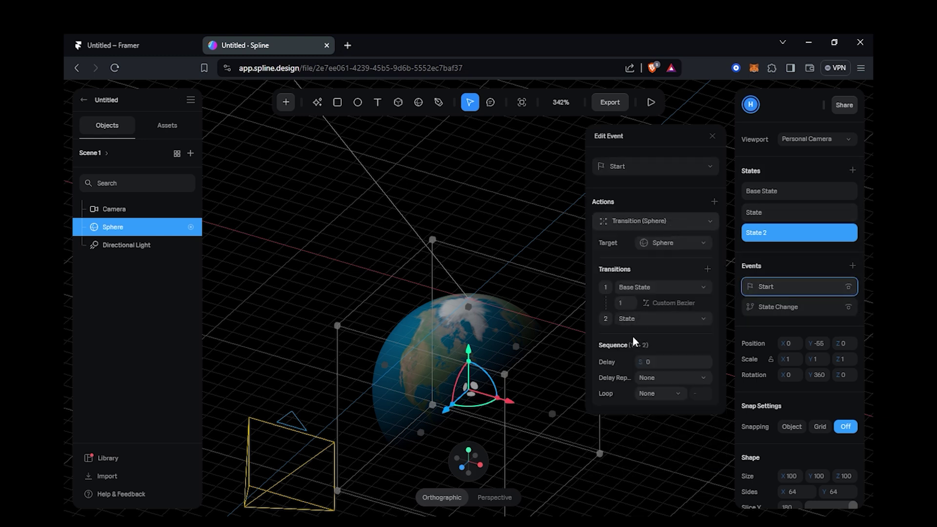
{"action": "left_click_drag", "start_coordinate": [671, 395], "coordinate": [671, 393]}
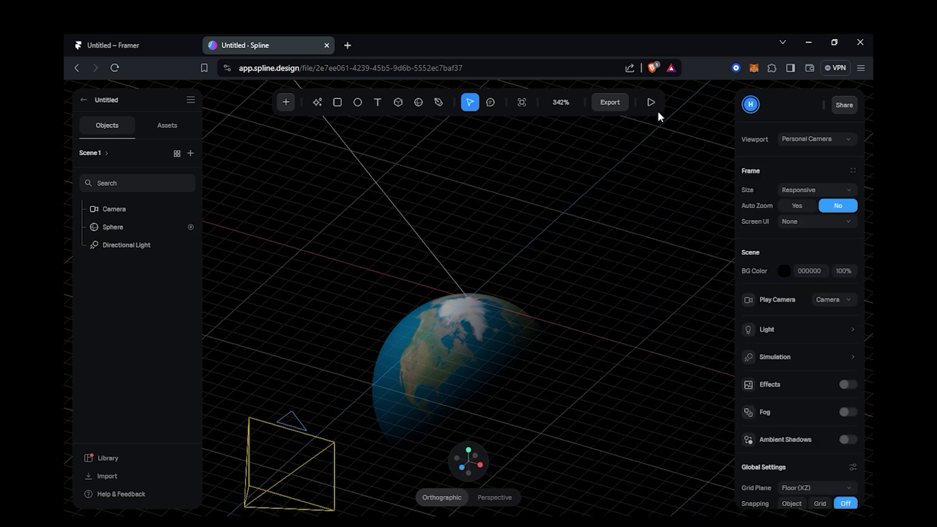
{"action": "left_click", "coordinate": [651, 102]}
{"action": "left_click", "coordinate": [650, 101]}
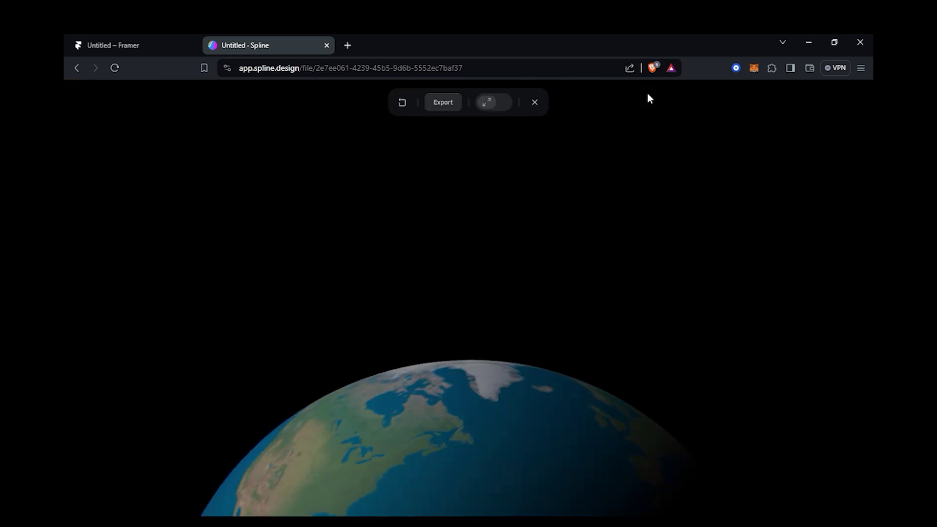
{"action": "left_click", "coordinate": [536, 100]}
In the Viewer export's play settings, hide the background color and disable orbit, pan, zoom and soft orbit
{"action": "left_click", "coordinate": [620, 103]}
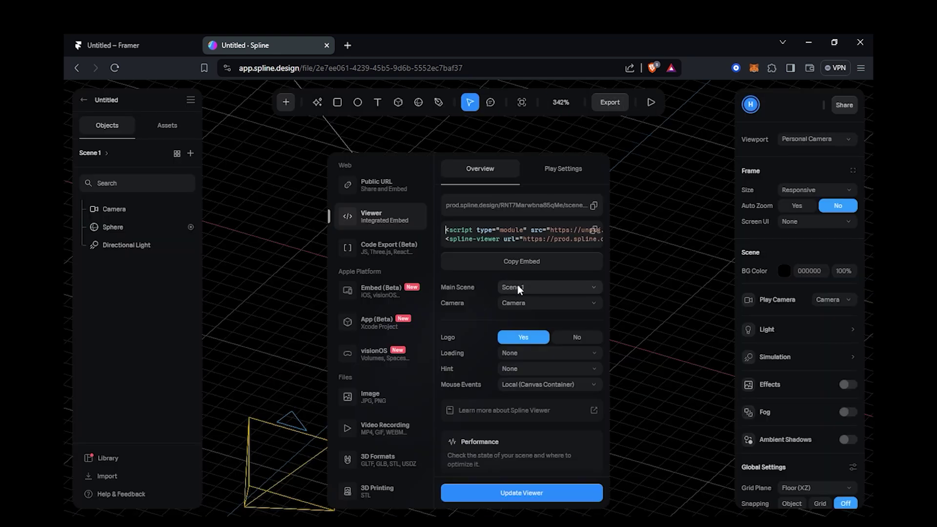
{"action": "left_click", "coordinate": [563, 168]}
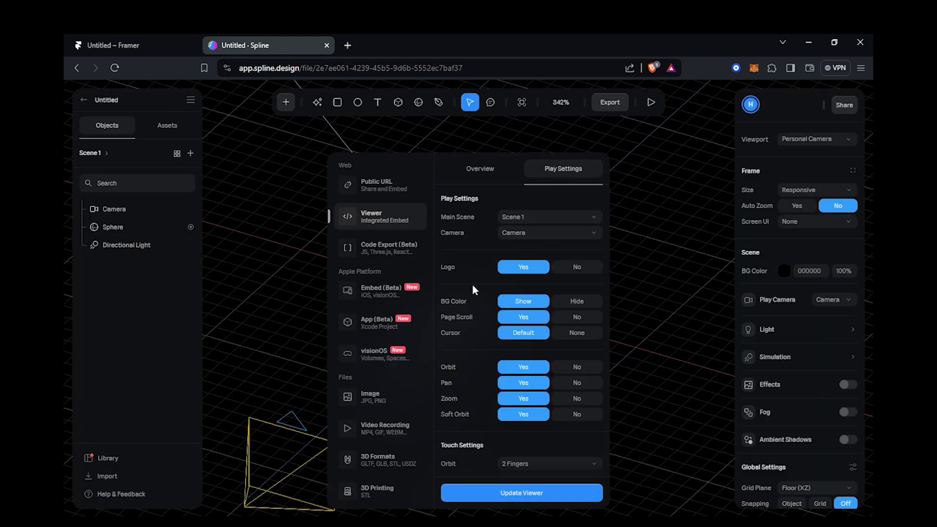
{"action": "left_click", "coordinate": [561, 301]}
{"action": "scroll", "coordinate": [461, 323], "scroll_direction": "down", "scroll_amount": 2}
{"action": "left_click", "coordinate": [566, 293]}
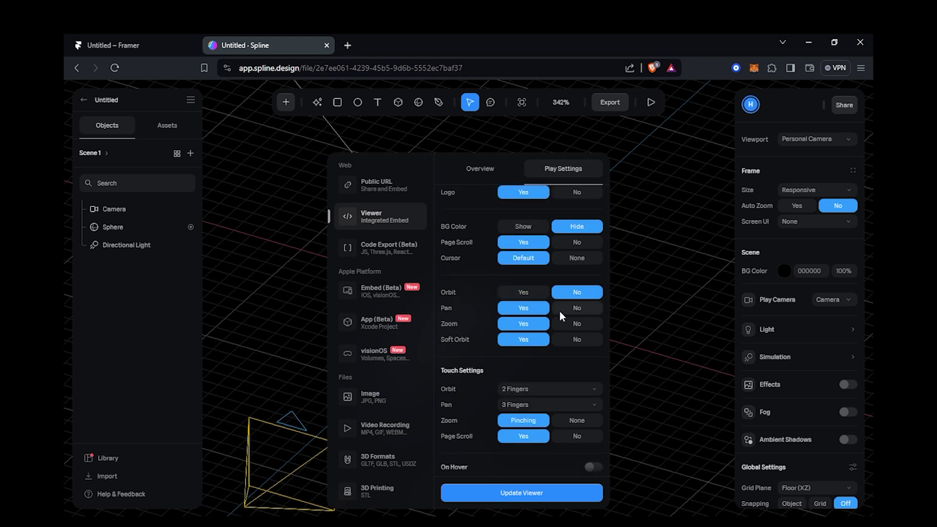
{"action": "left_click", "coordinate": [559, 308]}
{"action": "left_click", "coordinate": [566, 323]}
{"action": "left_click", "coordinate": [571, 339]}
In the Viewer's touch settings, set Zoom to None and Page Scroll to No
{"action": "scroll", "coordinate": [509, 347], "scroll_direction": "down", "scroll_amount": 2}
{"action": "left_click", "coordinate": [566, 348]}
{"action": "left_click", "coordinate": [557, 360]}
{"action": "scroll", "coordinate": [473, 374], "scroll_direction": "down", "scroll_amount": 2}
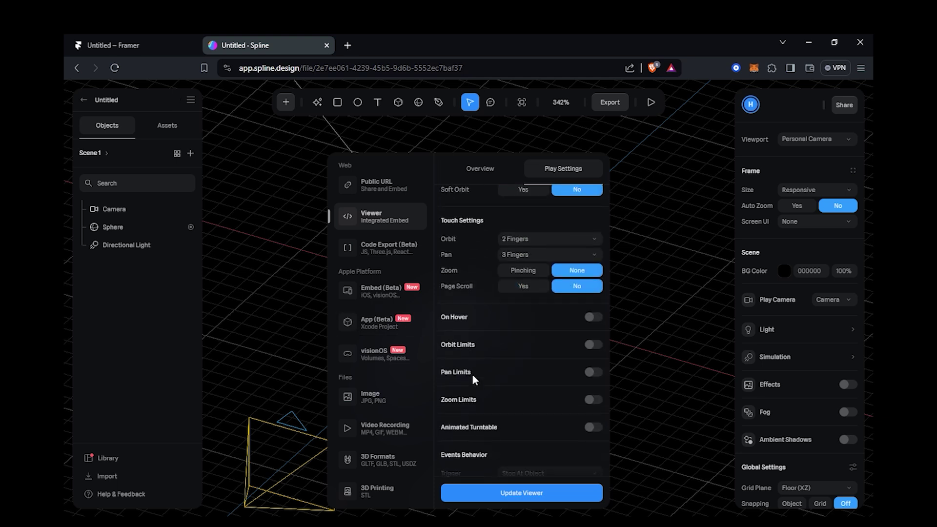
Copy the Viewer's embed code and close the export dialog
{"action": "left_click", "coordinate": [477, 171]}
{"action": "left_click", "coordinate": [523, 261]}
{"action": "left_click", "coordinate": [169, 102]}
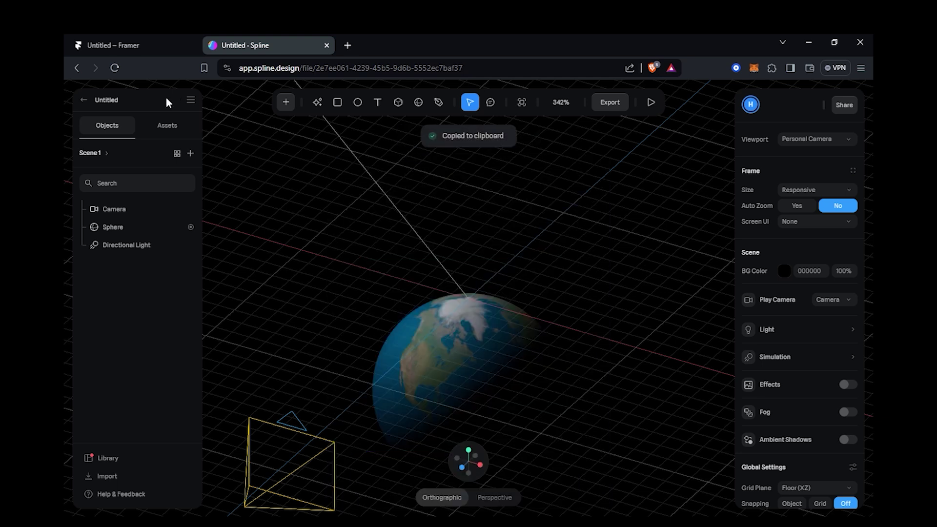
Switch to Framer, set the hero's Embed component to HTML and paste the Spline viewer code into it
{"action": "left_click", "coordinate": [142, 41]}
{"action": "left_click", "coordinate": [498, 281]}
{"action": "left_click", "coordinate": [810, 423]}
{"action": "left_click", "coordinate": [820, 404]}
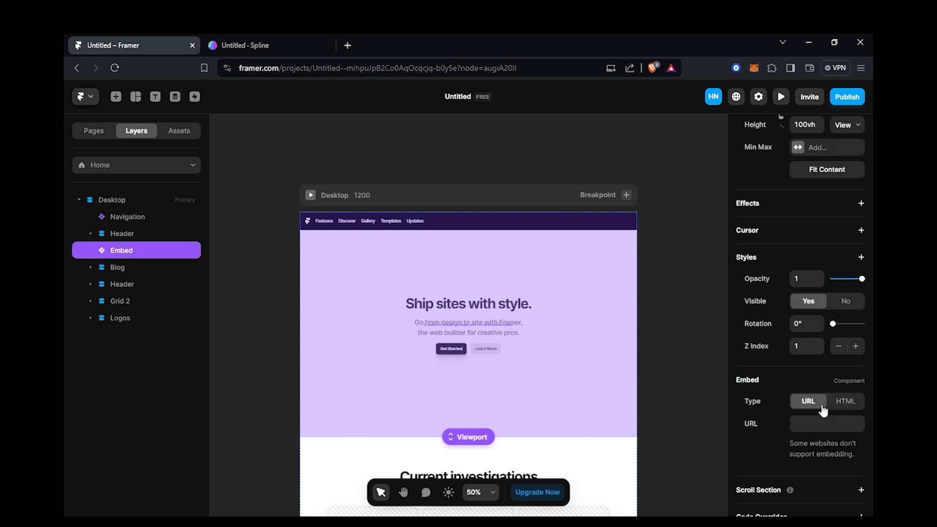
{"action": "left_click", "coordinate": [843, 403]}
{"action": "left_click", "coordinate": [804, 424]}
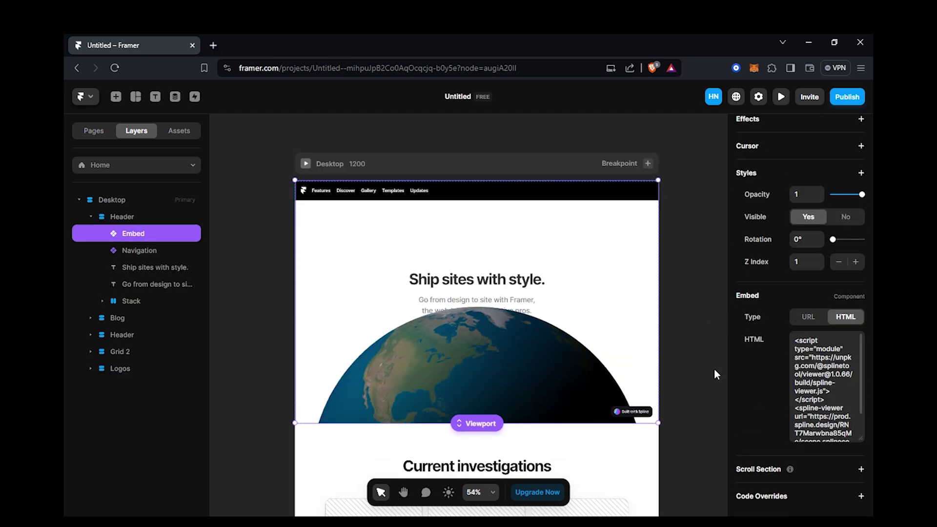
Set the Embed component's Z Index to 0
{"action": "scroll", "coordinate": [759, 318], "scroll_direction": "up", "scroll_amount": 5}
{"action": "scroll", "coordinate": [760, 318], "scroll_direction": "down", "scroll_amount": 3}
{"action": "left_click", "coordinate": [838, 336]}
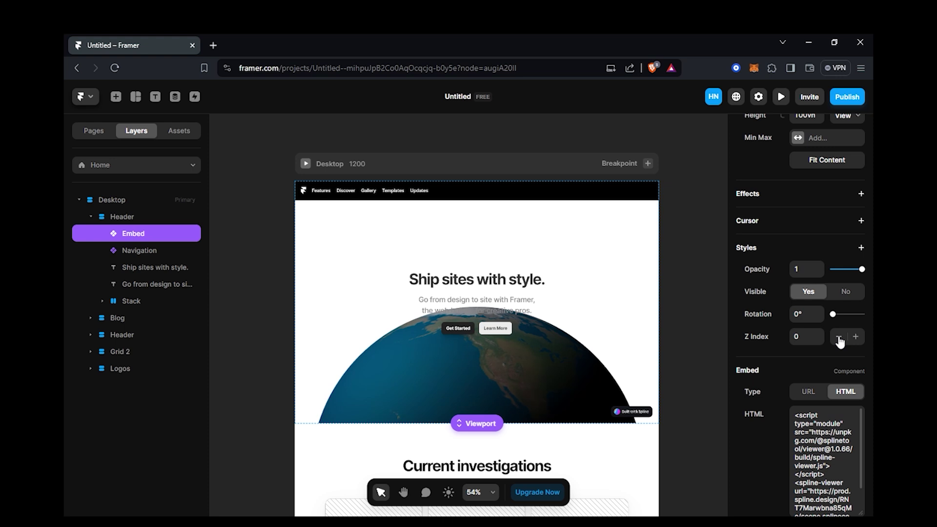
Draw a 1200 by 800 frame across the Header section and fill it with the starry sky image pexels-free-nature-stock-974471.jpg
{"action": "left_click", "coordinate": [122, 216]}
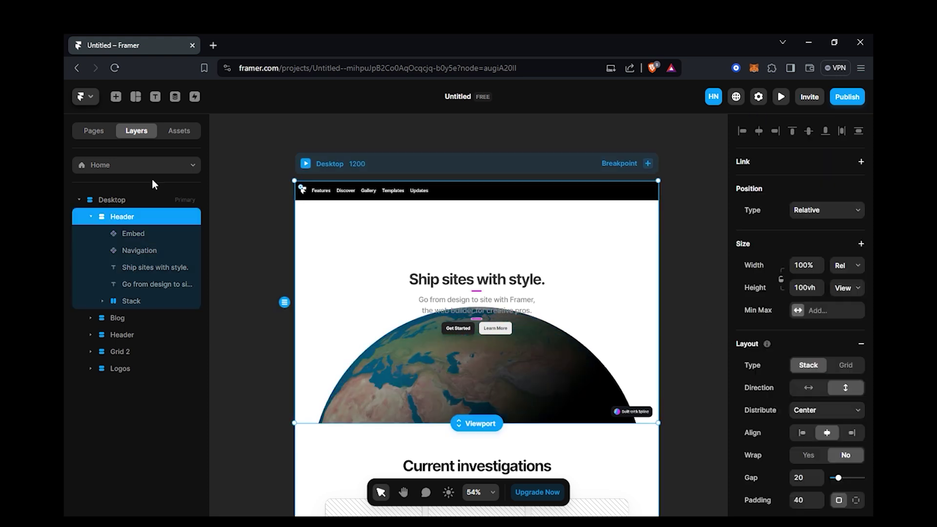
{"action": "left_click", "coordinate": [117, 97]}
{"action": "left_click", "coordinate": [136, 96]}
{"action": "left_click", "coordinate": [156, 192]}
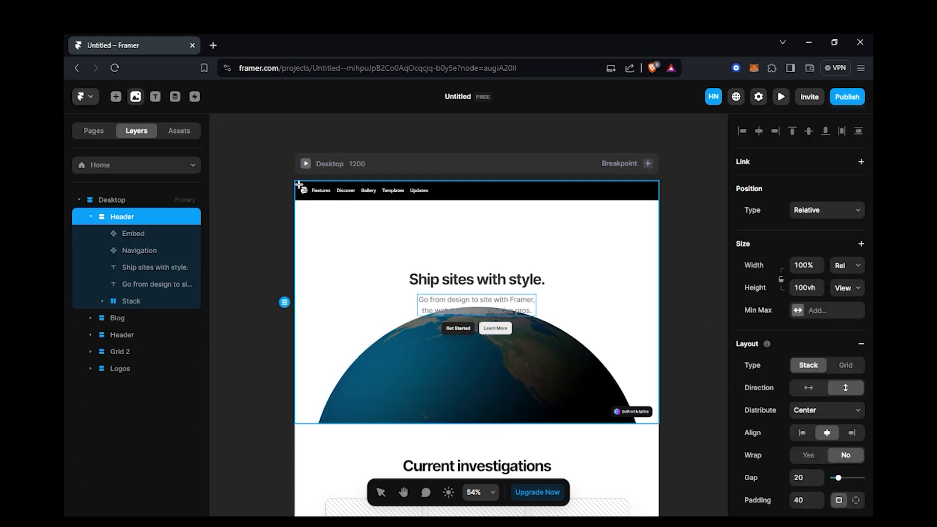
{"action": "left_click_drag", "start_coordinate": [295, 182], "coordinate": [662, 423]}
{"action": "left_click", "coordinate": [663, 335]}
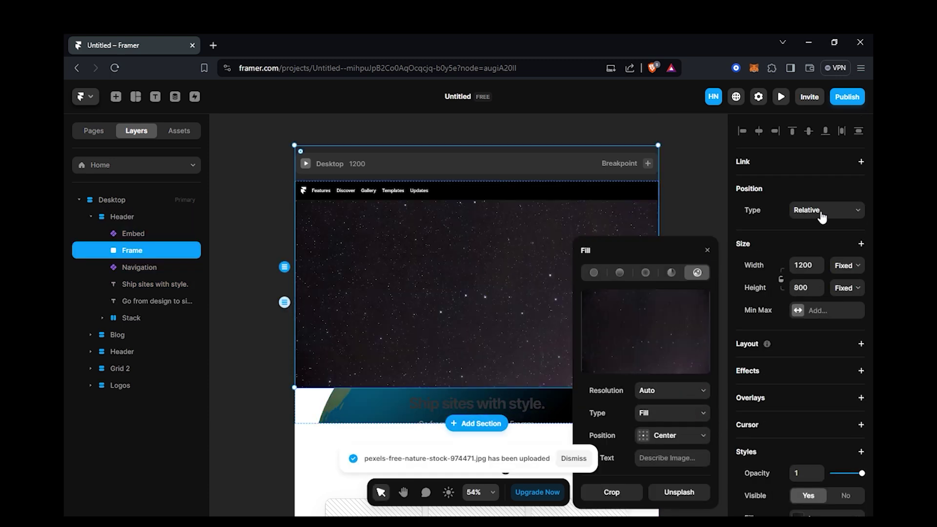
Set the starry frame's position type to Absolute, move it over the header area and lower its Z Index behind the hero text
{"action": "left_click", "coordinate": [820, 212]}
{"action": "left_click", "coordinate": [820, 236]}
{"action": "left_click_drag", "start_coordinate": [629, 240], "coordinate": [632, 278]}
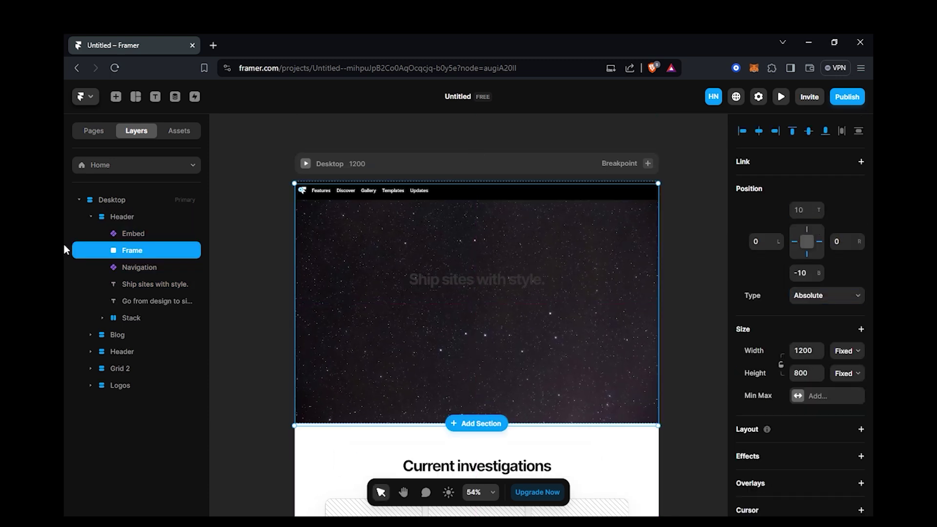
{"action": "scroll", "coordinate": [830, 391], "scroll_direction": "down", "scroll_amount": 7}
{"action": "left_click", "coordinate": [839, 409]}
Move the starry Frame layer above the Embed layer within the Header section
{"action": "left_click", "coordinate": [120, 235]}
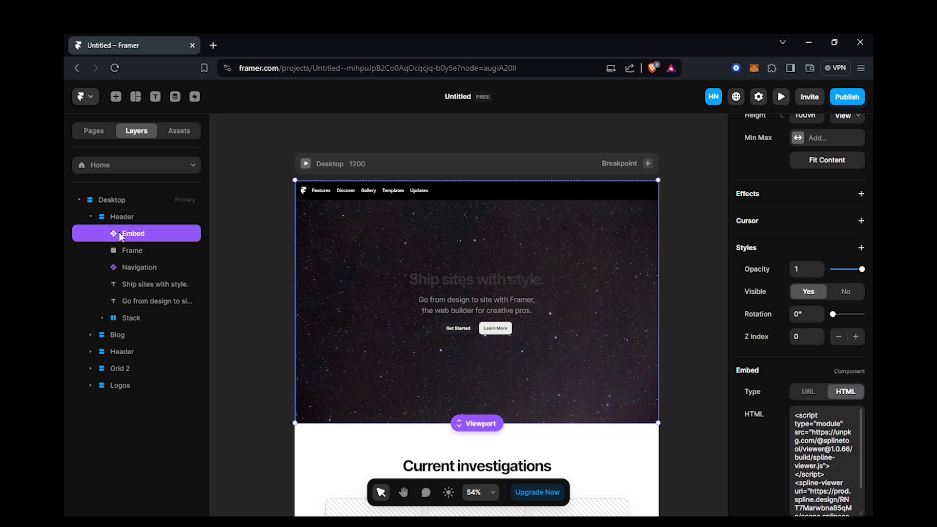
{"action": "left_click_drag", "start_coordinate": [135, 252], "coordinate": [138, 226]}
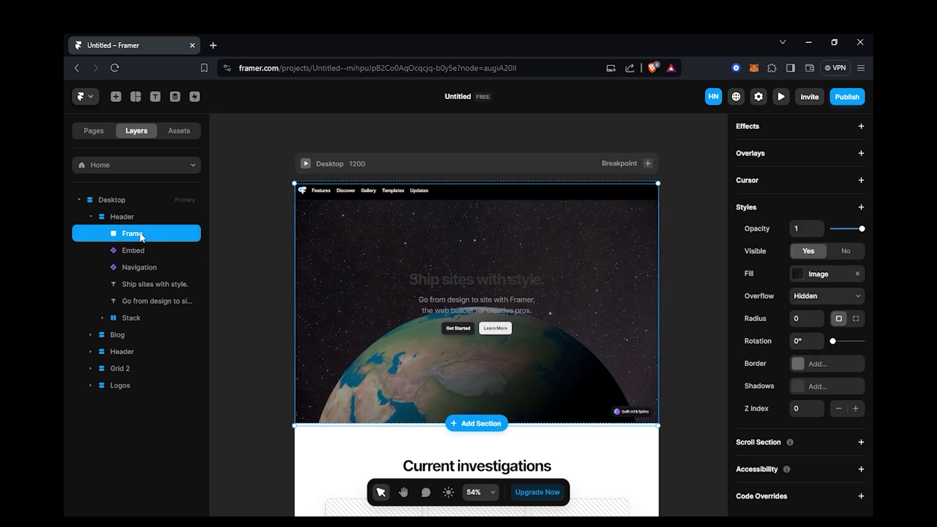
{"action": "left_click", "coordinate": [259, 226]}
Set the text color of the hero title "Ship sites with style." and its subtitle to white (#FFFFFF)
{"action": "left_click", "coordinate": [146, 284]}
{"action": "scroll", "coordinate": [782, 344], "scroll_direction": "down", "scroll_amount": 4}
{"action": "left_click", "coordinate": [797, 343]}
{"action": "left_click_drag", "start_coordinate": [597, 341], "coordinate": [571, 313]}
{"action": "left_click", "coordinate": [375, 293]}
{"action": "left_click", "coordinate": [146, 301]}
{"action": "left_click", "coordinate": [797, 478]}
{"action": "left_click", "coordinate": [679, 226]}
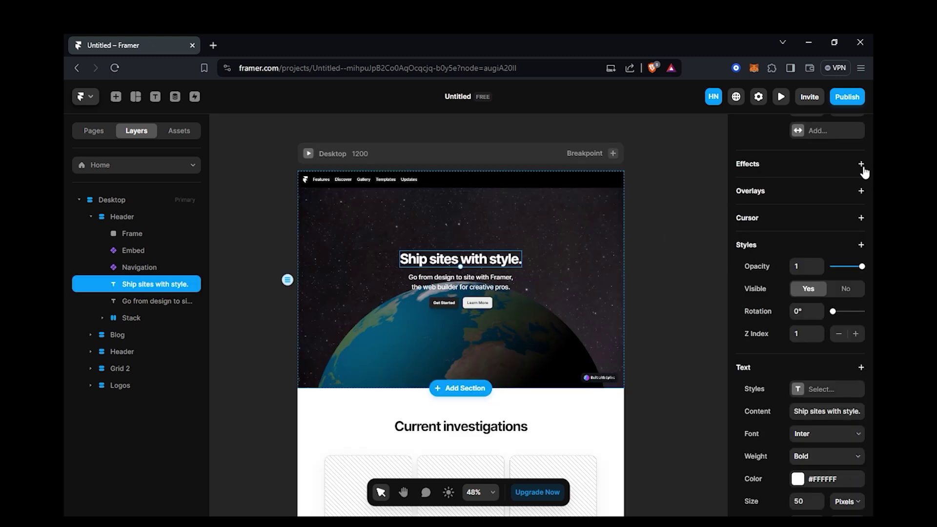
Add an Appear effect to the hero title with the On Appear trigger and the Slide In Bottom preset
{"action": "left_click", "coordinate": [860, 164]}
{"action": "left_click", "coordinate": [823, 176]}
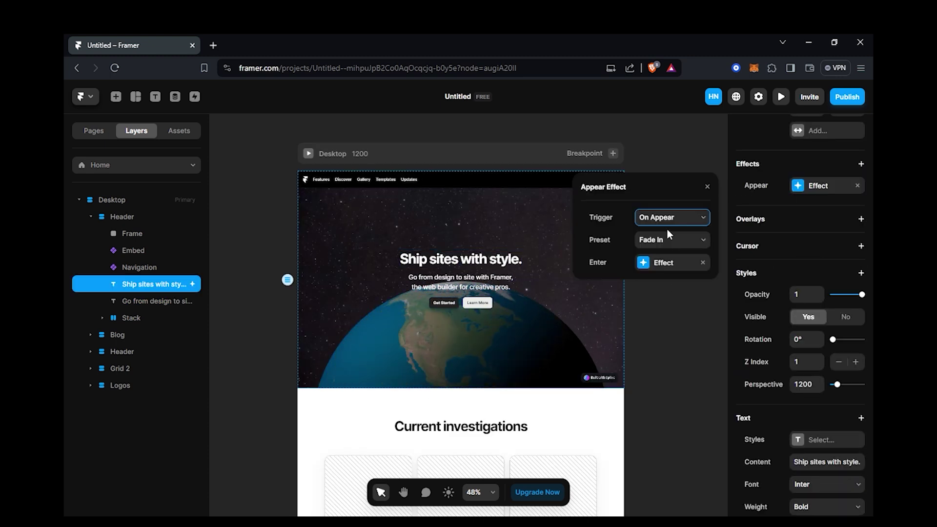
{"action": "left_click", "coordinate": [666, 222]}
{"action": "left_click", "coordinate": [637, 217]}
{"action": "left_click", "coordinate": [672, 240]}
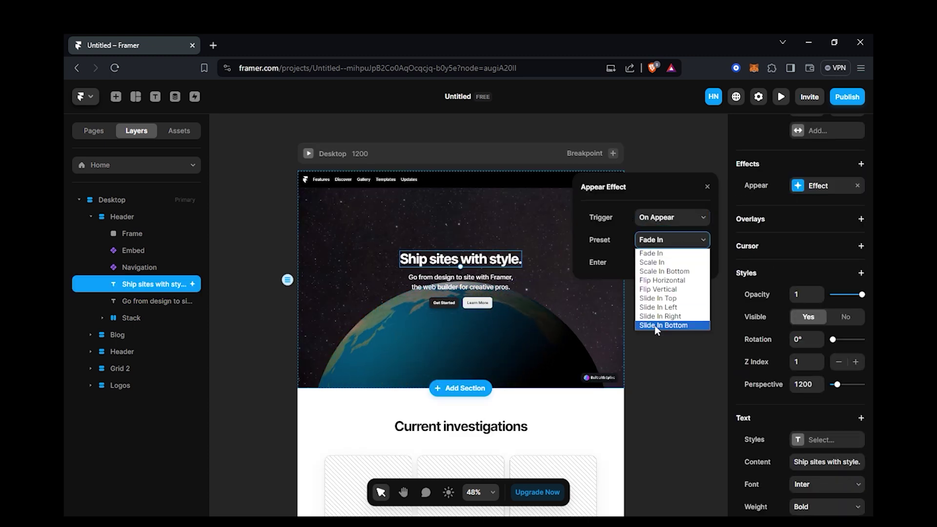
{"action": "left_click", "coordinate": [655, 326]}
Switch the hero title's Appear transition to Ease In Out and preview the page
{"action": "left_click", "coordinate": [662, 261]}
{"action": "left_click", "coordinate": [663, 493]}
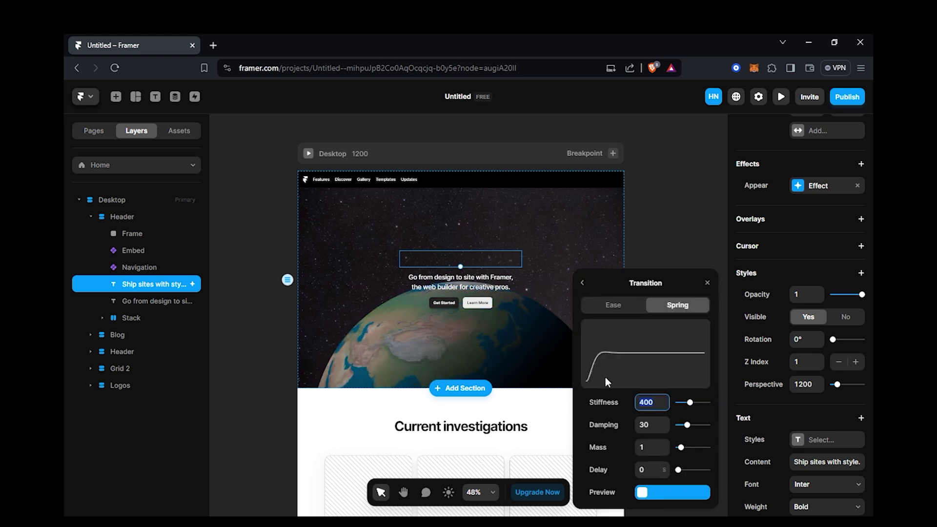
{"action": "left_click", "coordinate": [613, 304]}
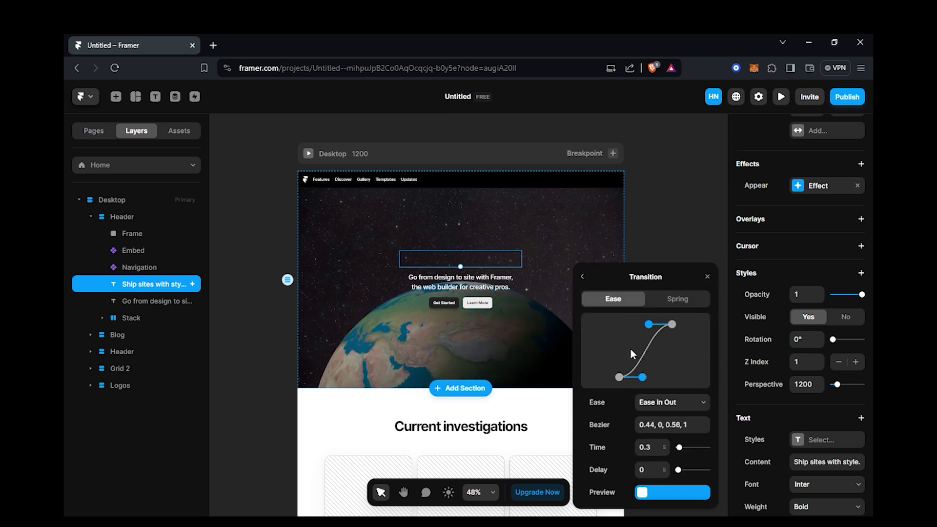
{"action": "left_click", "coordinate": [584, 277]}
{"action": "left_click", "coordinate": [707, 373]}
{"action": "left_click", "coordinate": [706, 371]}
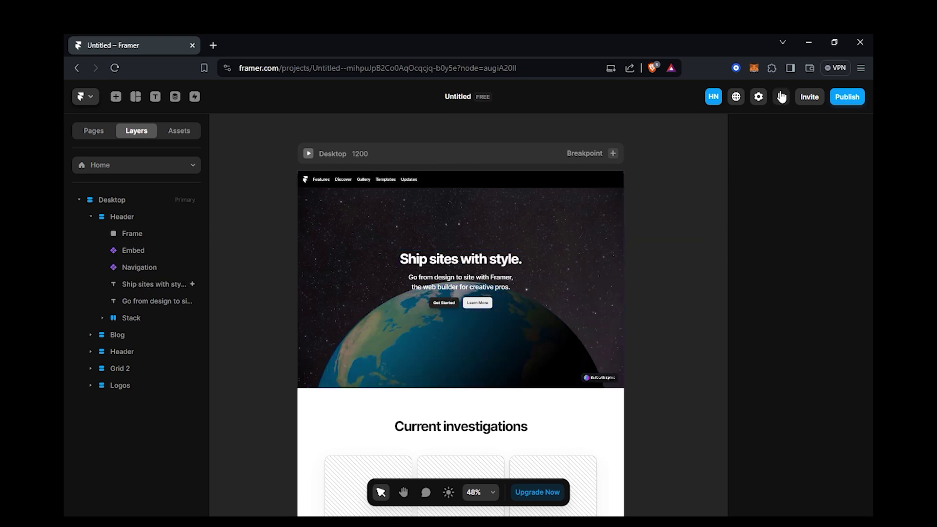
{"action": "left_click", "coordinate": [781, 97]}
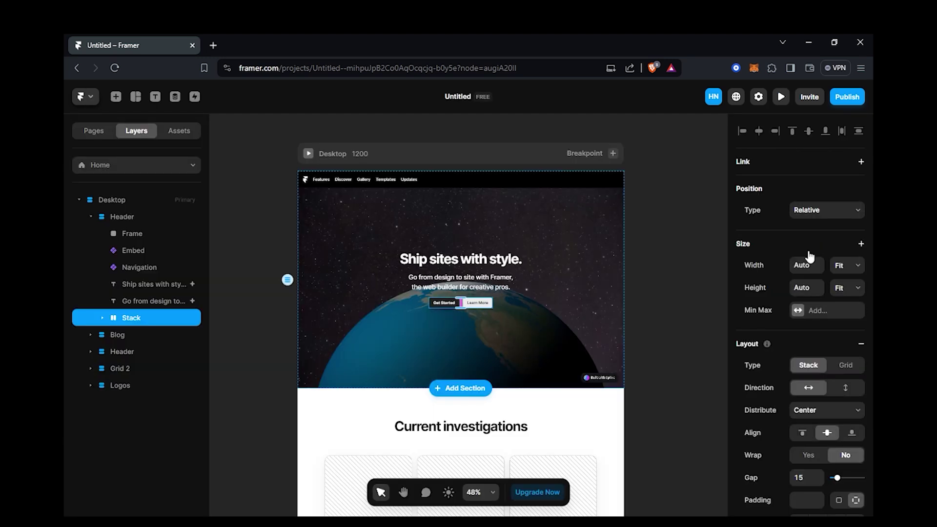
Add an Appear effect with an Ease transition to the hero's button stack
{"action": "scroll", "coordinate": [809, 257], "scroll_direction": "down", "scroll_amount": 3}
{"action": "left_click", "coordinate": [760, 421]}
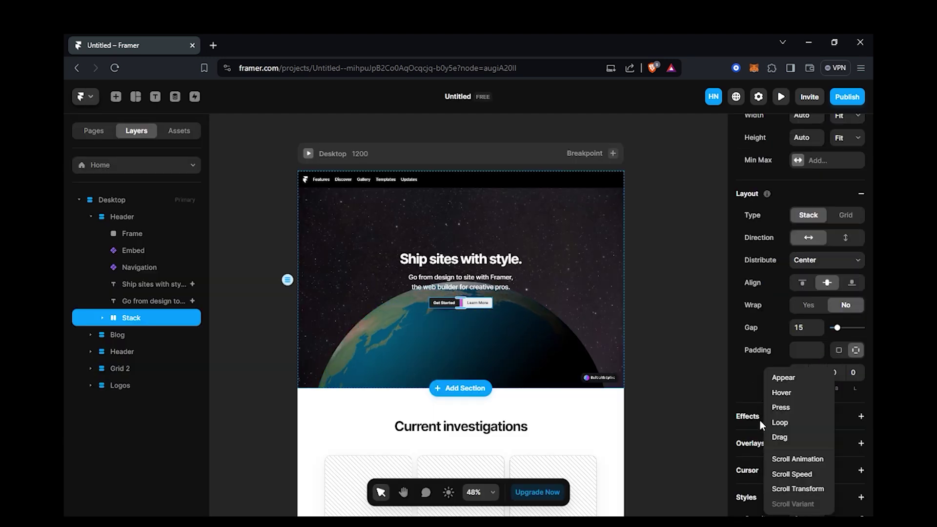
{"action": "left_click", "coordinate": [784, 378]}
{"action": "left_click", "coordinate": [708, 470]}
{"action": "left_click", "coordinate": [675, 456]}
{"action": "left_click", "coordinate": [659, 493]}
{"action": "left_click", "coordinate": [657, 492]}
{"action": "left_click", "coordinate": [613, 303]}
{"action": "left_click", "coordinate": [698, 241]}
{"action": "left_click", "coordinate": [699, 241]}
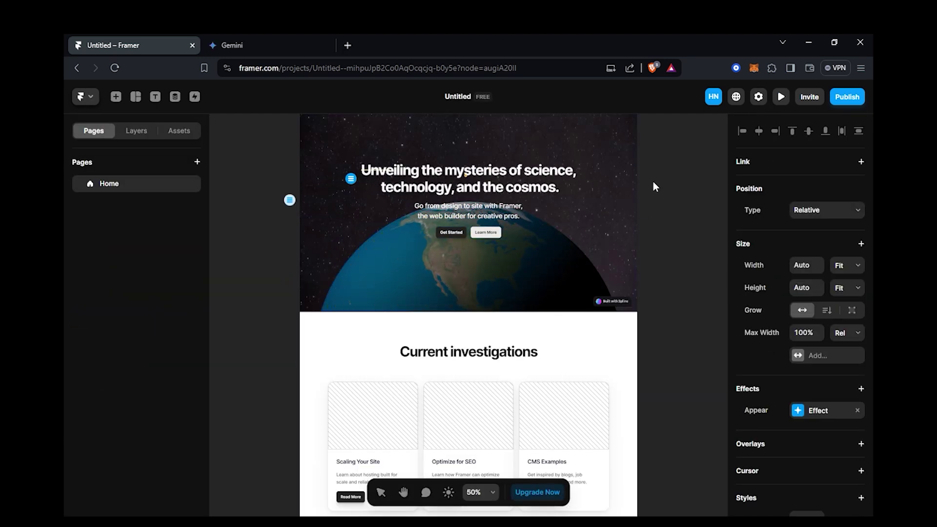
Replace the first blog card's title with "Beyond the Black Hole: What Lies in the Singularity?"
{"action": "double_click", "coordinate": [374, 372]}
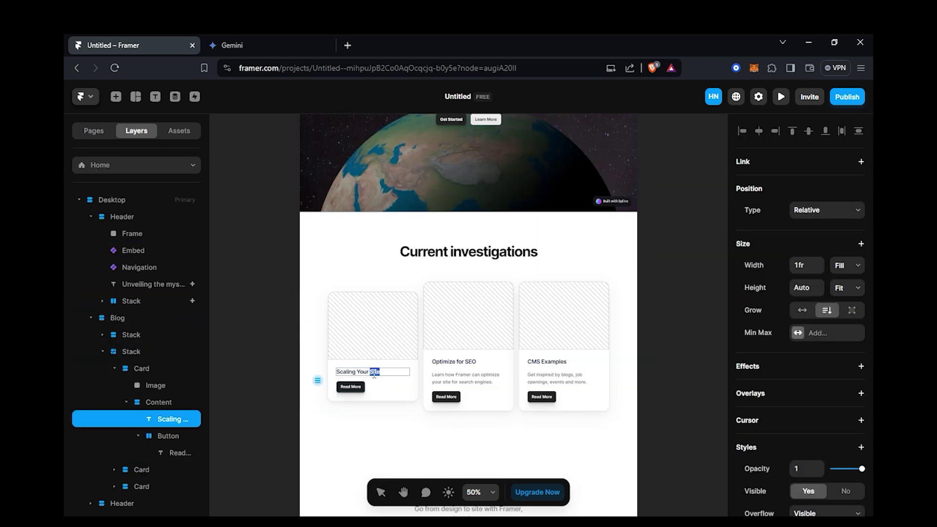
{"action": "key", "text": "ctrl+a"}
{"action": "key", "text": "ctrl+v"}
Replace the second blog card's title with "The Ocean's Twilight Zone: Unveiling a Hidden World", without quotation marks
{"action": "double_click", "coordinate": [446, 362]}
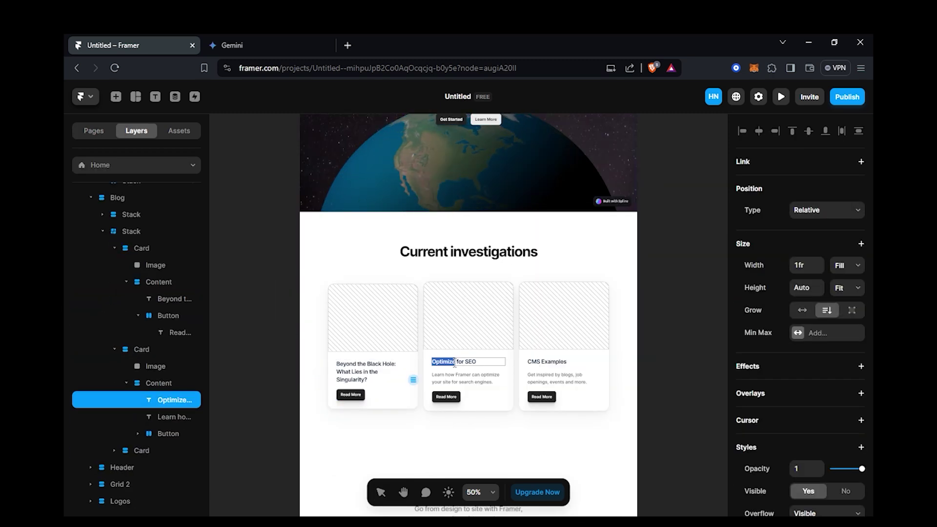
{"action": "key", "text": "ctrl+a"}
{"action": "key", "text": "ctrl+v"}
{"action": "key", "text": "BackSpace"}
{"action": "key", "text": "BackSpace"}
{"action": "key", "text": "BackSpace"}
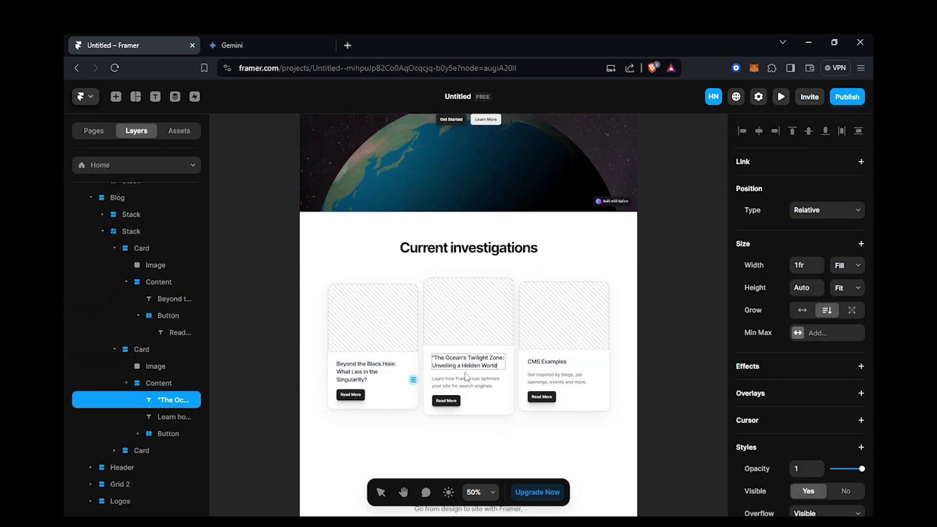
{"action": "scroll", "coordinate": [429, 363], "scroll_direction": "up", "scroll_amount": 3}
Replace the third blog card's title with "Are We Alone? The Search for Extraterrestrial Intelligence", trimming the extra pasted characters
{"action": "double_click", "coordinate": [618, 359]}
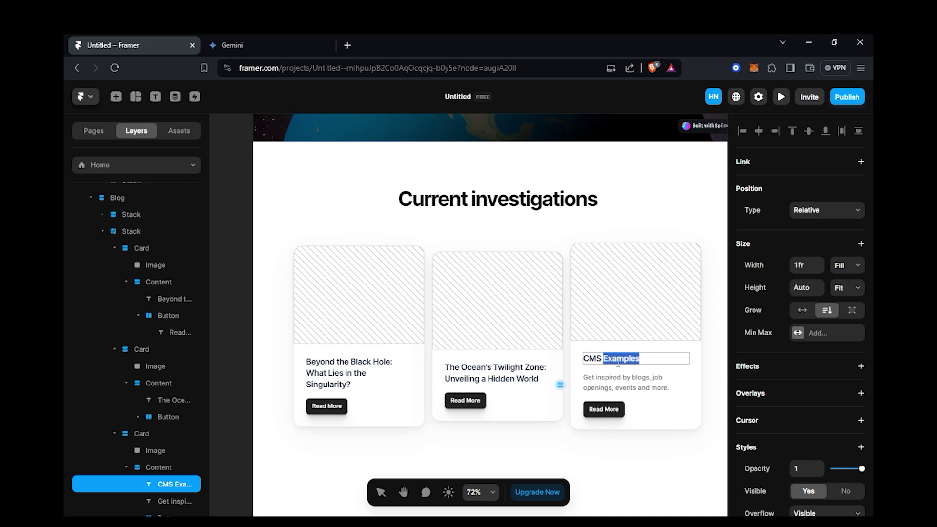
{"action": "key", "text": "ctrl+a"}
{"action": "key", "text": "ctrl+v"}
{"action": "key", "text": "BackSpace"}
{"action": "key", "text": "BackSpace"}
{"action": "key", "text": "BackSpace"}
{"action": "key", "text": "BackSpace"}
{"action": "left_click", "coordinate": [587, 344]}
{"action": "key", "text": "BackSpace"}
Remove the third card's description text and undo the accidental deletion of its title
{"action": "left_click", "coordinate": [645, 387]}
{"action": "key", "text": "Delete"}
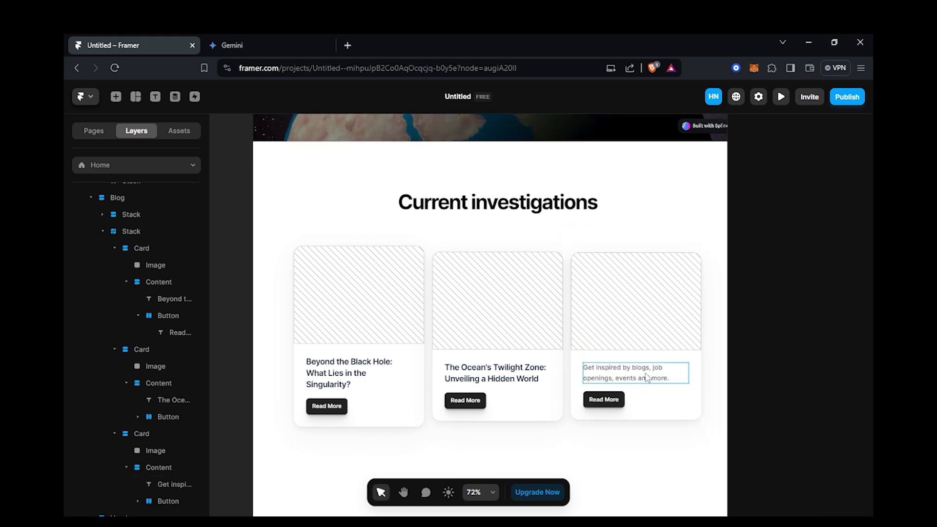
{"action": "key", "text": "ctrl+z"}
{"action": "key", "text": "Escape"}
{"action": "key", "text": "Escape"}
{"action": "key", "text": "Escape"}
{"action": "key", "text": "Escape"}
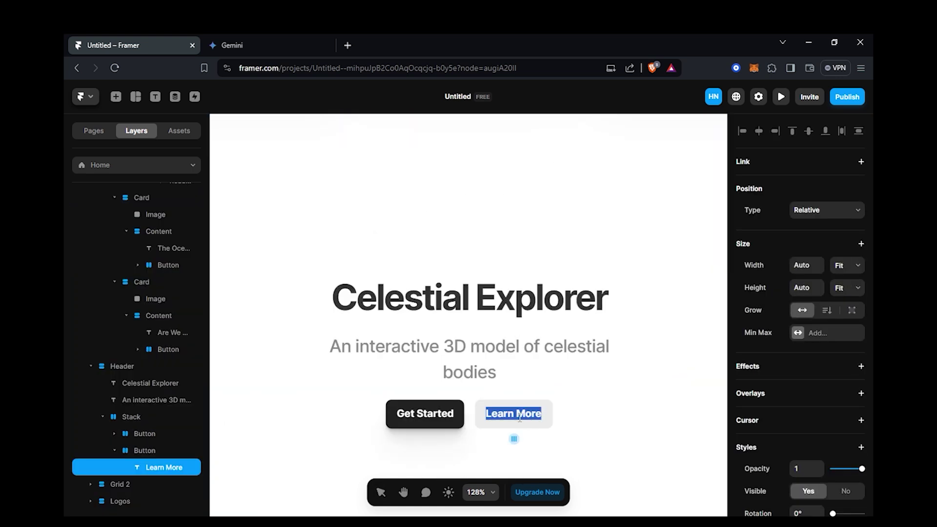
Relabel the Learn More button in the Celestial Explorer section as Gallery
{"action": "type", "text": "Gallery"}
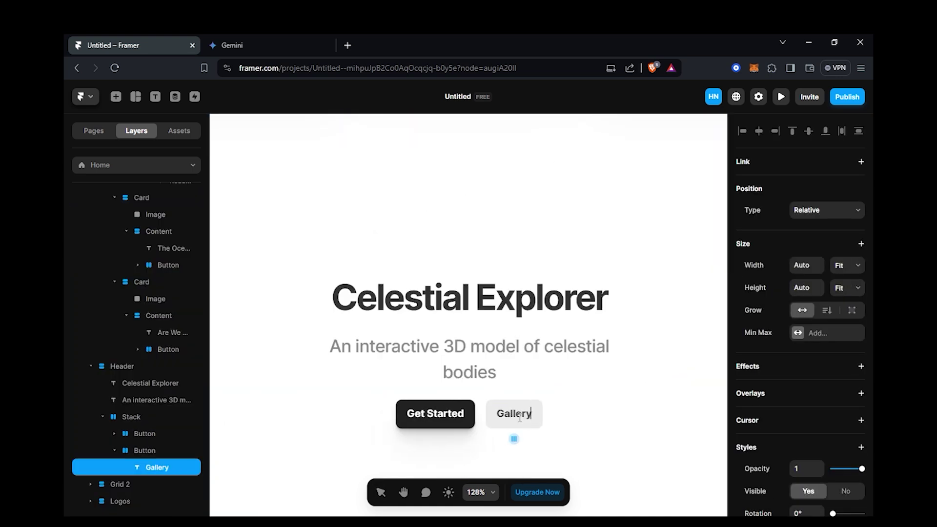
{"action": "scroll", "coordinate": [520, 418], "scroll_direction": "down", "scroll_amount": 5}
{"action": "double_click", "coordinate": [473, 377]}
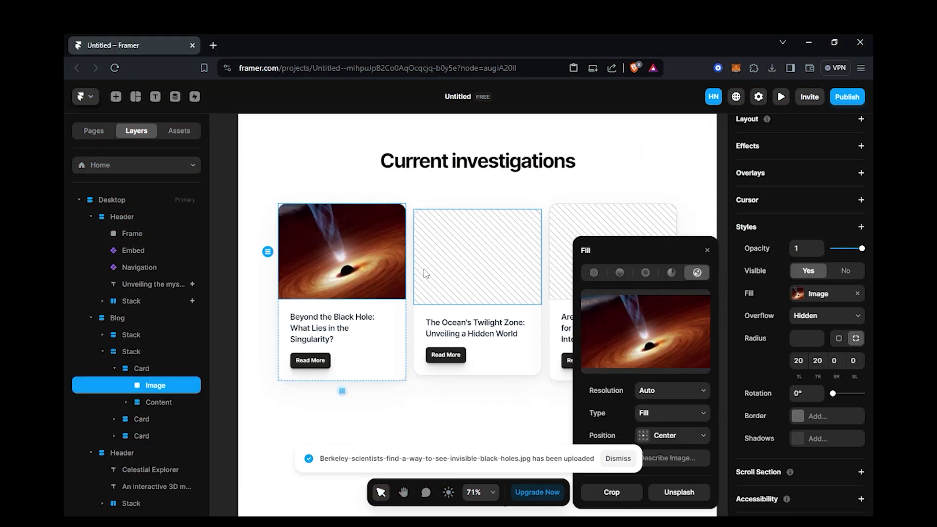
Select the image placeholder of The Ocean's Twilight Zone card and look over the Join the conversation section
{"action": "left_click", "coordinate": [425, 273]}
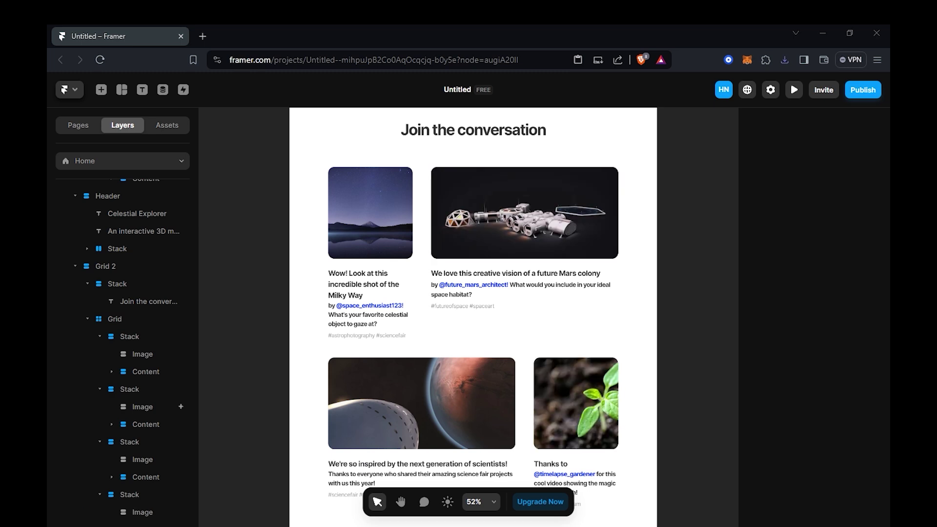
{"action": "scroll", "coordinate": [716, 372], "scroll_direction": "down", "scroll_amount": 1}
{"action": "scroll", "coordinate": [716, 372], "scroll_direction": "down", "scroll_amount": 3}
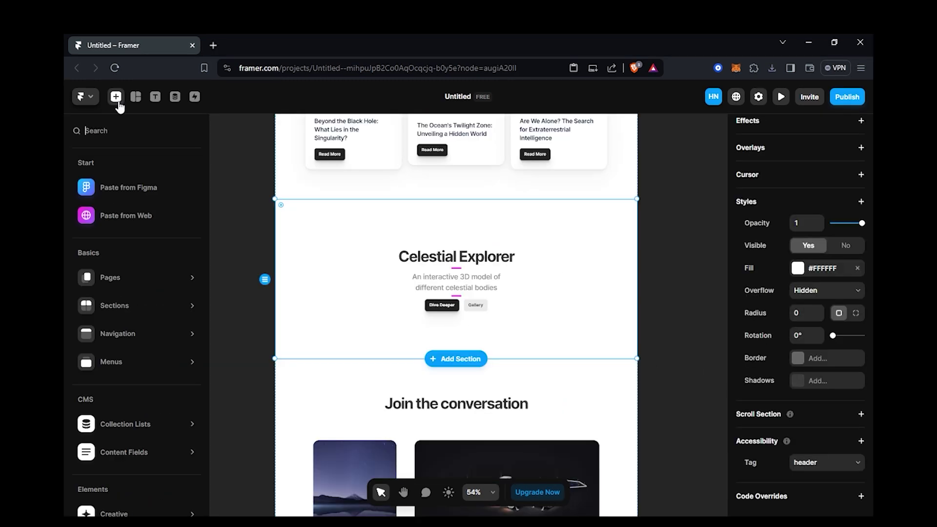
Insert a Dot Lottie component beside the page and link it to the ringed planet animation's lottie.host URL
{"action": "scroll", "coordinate": [124, 342], "scroll_direction": "down", "scroll_amount": 4}
{"action": "mouse_move", "coordinate": [203, 385]}
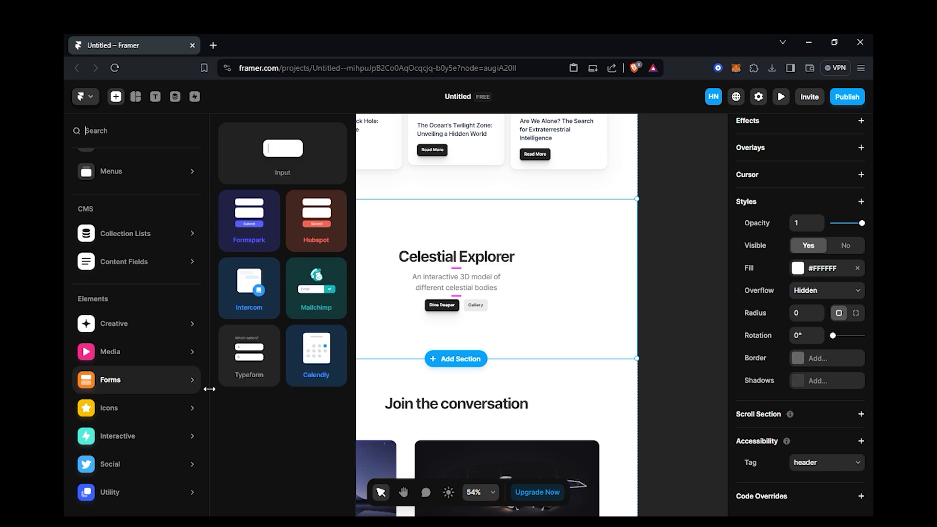
{"action": "mouse_move", "coordinate": [178, 359]}
{"action": "left_click", "coordinate": [234, 414]}
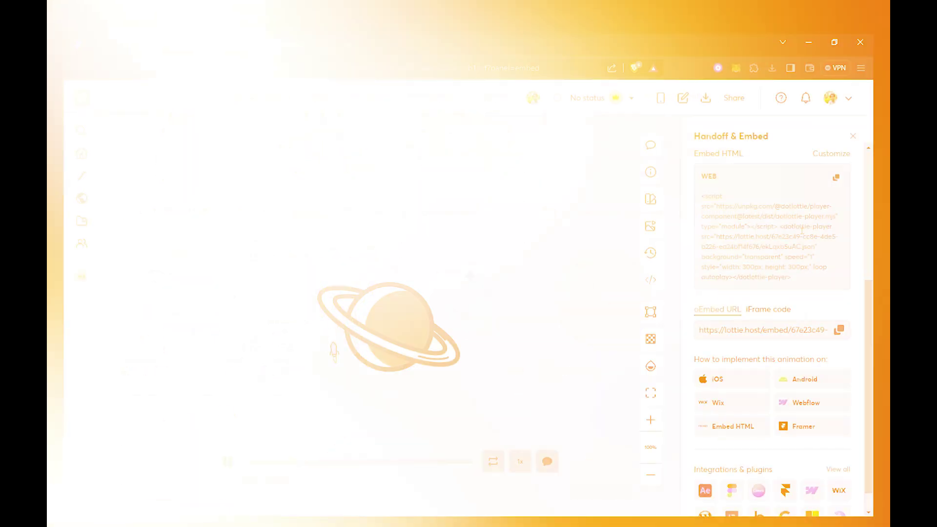
{"action": "left_click", "coordinate": [812, 347]}
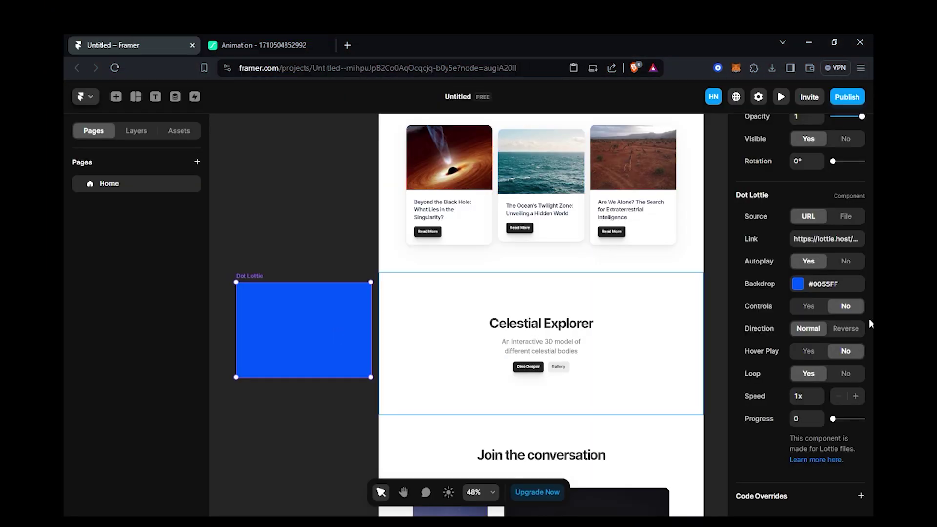
{"action": "key", "text": "ctrl+v"}
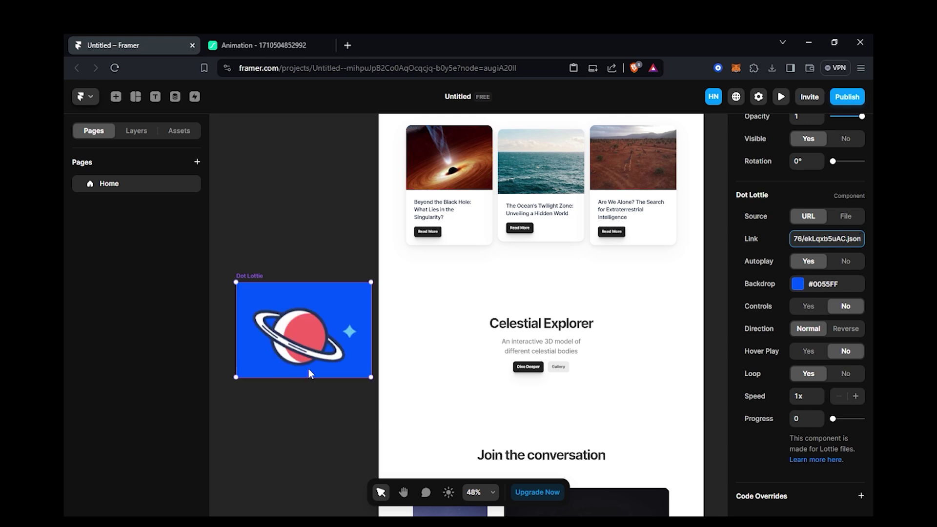
Make the Dot Lottie component's backdrop transparent by setting its opacity to 0%
{"action": "left_click", "coordinate": [300, 230]}
{"action": "left_click", "coordinate": [318, 317]}
{"action": "left_click", "coordinate": [801, 283]}
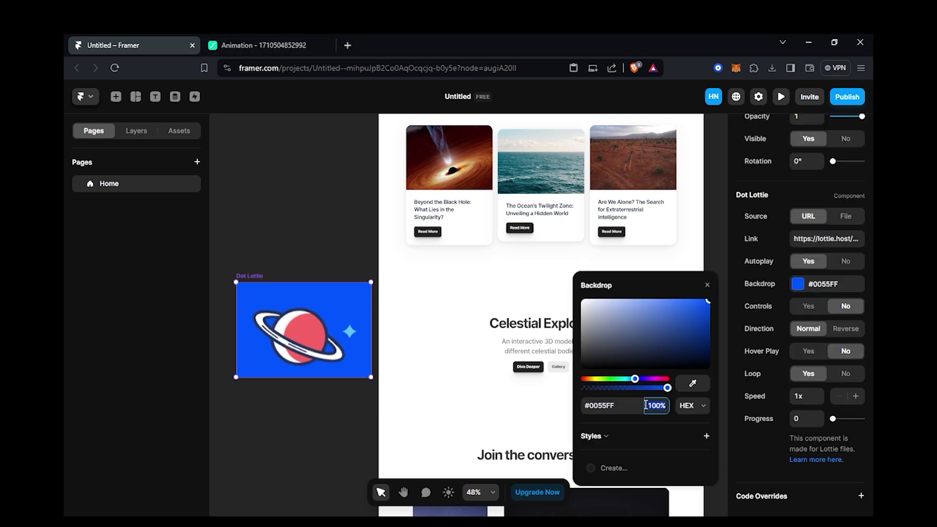
{"action": "type", "text": "0"}
{"action": "left_click", "coordinate": [238, 192]}
Move the planet animation into the Celestial Explorer section, set its position type to Absolute and place it to the left of the text
{"action": "left_click_drag", "start_coordinate": [300, 326], "coordinate": [475, 335]}
{"action": "scroll", "coordinate": [803, 196], "scroll_direction": "up", "scroll_amount": 7}
{"action": "left_click", "coordinate": [819, 183]}
{"action": "left_click", "coordinate": [810, 206]}
{"action": "left_click_drag", "start_coordinate": [505, 367], "coordinate": [465, 345]}
{"action": "left_click", "coordinate": [331, 302]}
{"action": "left_click", "coordinate": [291, 306]}
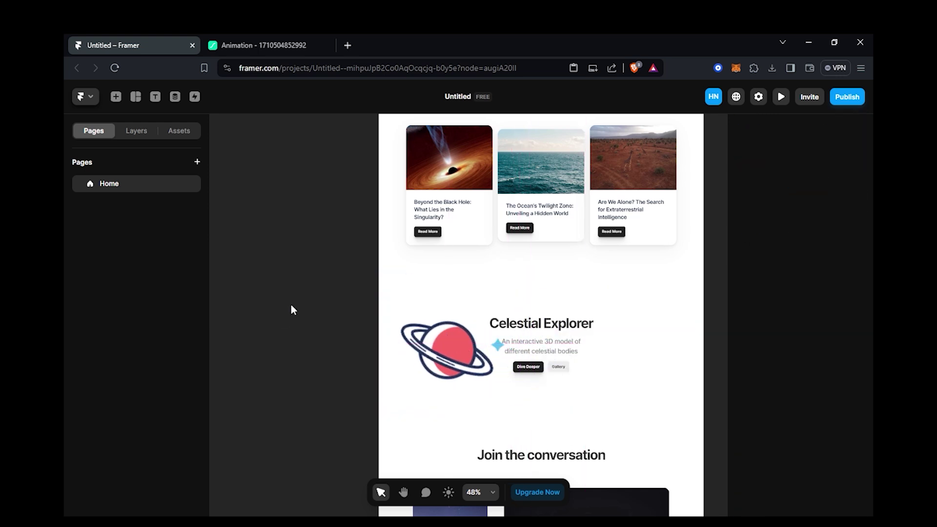
{"action": "left_click_drag", "start_coordinate": [398, 340], "coordinate": [398, 358]}
{"action": "left_click", "coordinate": [297, 187]}
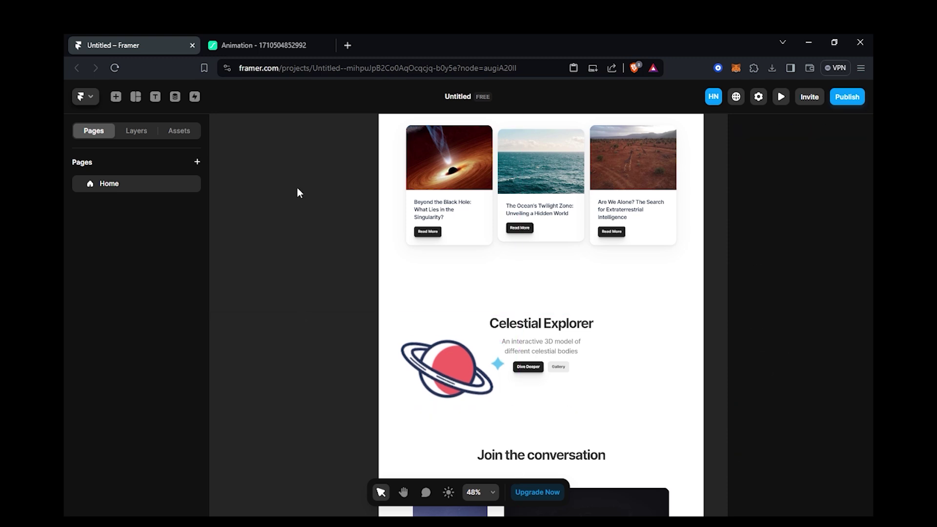
Set the Celestial Explorer section's fill color to black
{"action": "left_click", "coordinate": [418, 292]}
{"action": "left_click", "coordinate": [796, 272]}
{"action": "left_click_drag", "start_coordinate": [629, 349], "coordinate": [528, 437]}
Set the Celestial Explorer section's title and subtitle text to white
{"action": "left_click", "coordinate": [518, 324]}
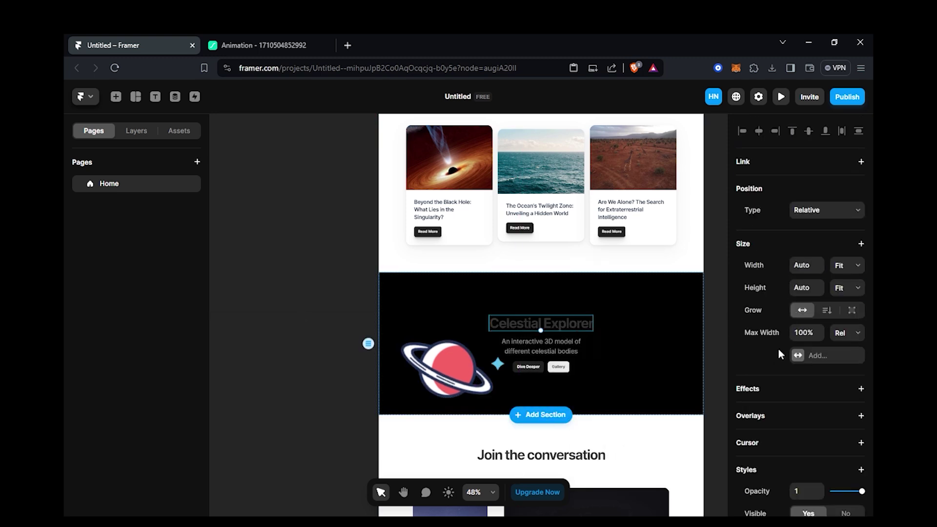
{"action": "scroll", "coordinate": [779, 352], "scroll_direction": "down", "scroll_amount": 6}
{"action": "left_click", "coordinate": [800, 386]}
{"action": "left_click_drag", "start_coordinate": [610, 346], "coordinate": [317, 260]}
{"action": "left_click", "coordinate": [525, 344]}
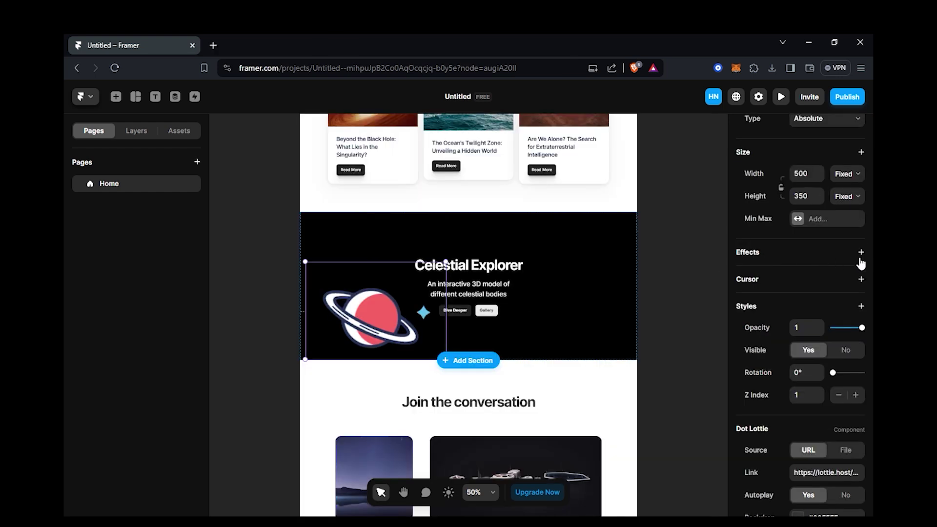
Add a Scroll Speed effect to the planet animation with its position set to Scroll, and preview the page
{"action": "left_click", "coordinate": [861, 252]}
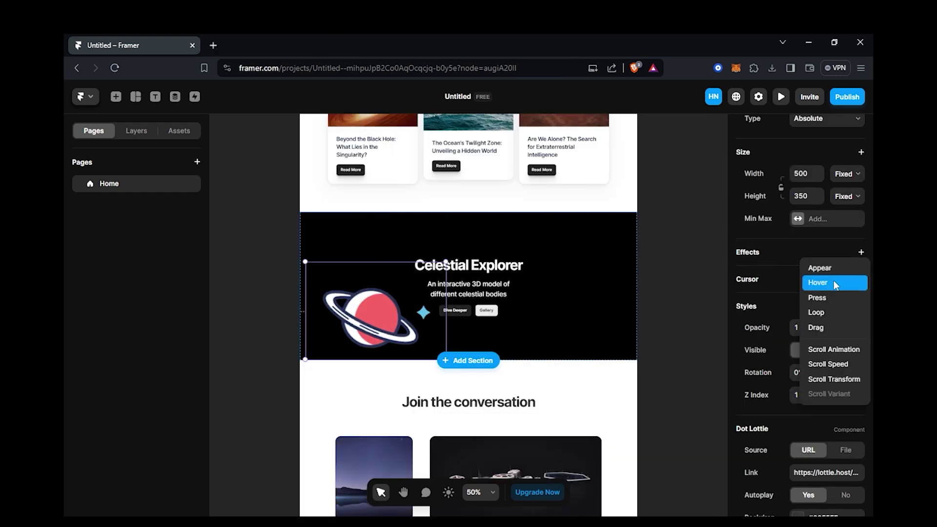
{"action": "left_click", "coordinate": [823, 364]}
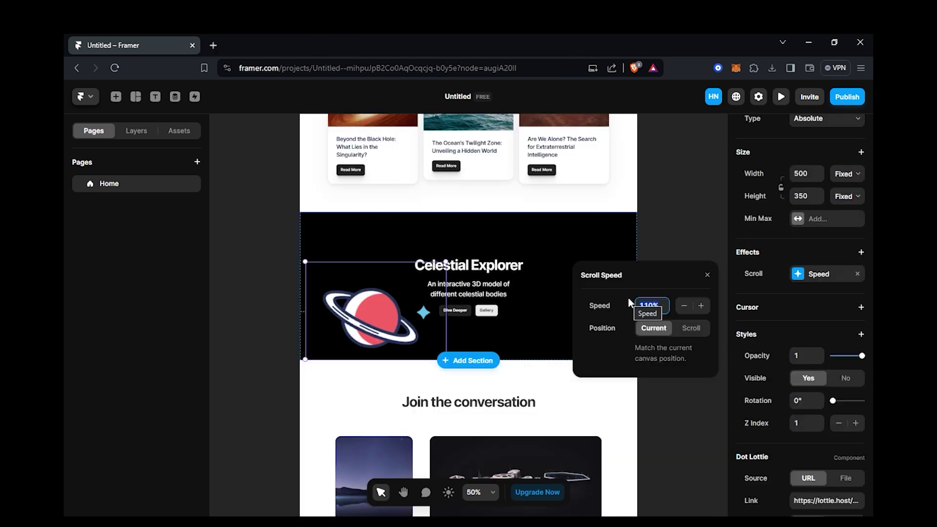
{"action": "left_click", "coordinate": [695, 329]}
{"action": "left_click", "coordinate": [660, 212]}
{"action": "left_click", "coordinate": [660, 210]}
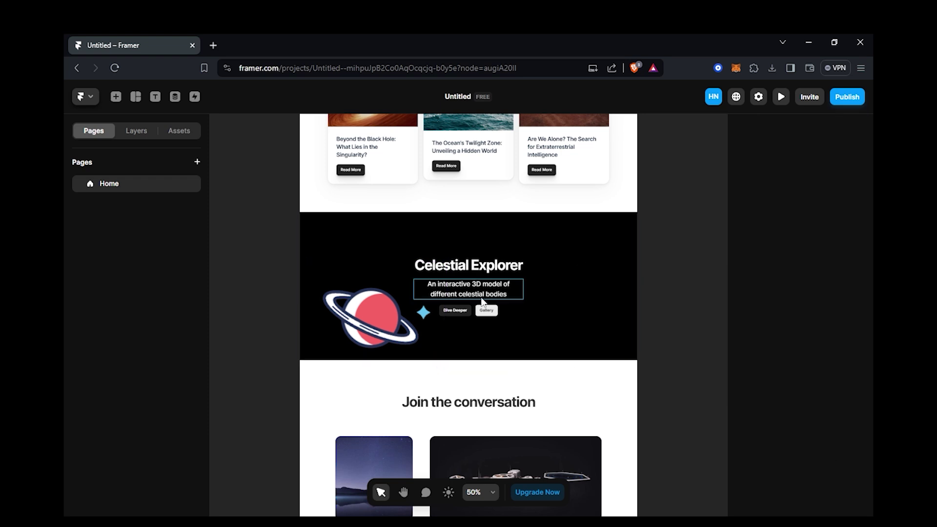
{"action": "left_click", "coordinate": [780, 97]}
{"action": "left_click_drag", "start_coordinate": [802, 268], "coordinate": [804, 314]}
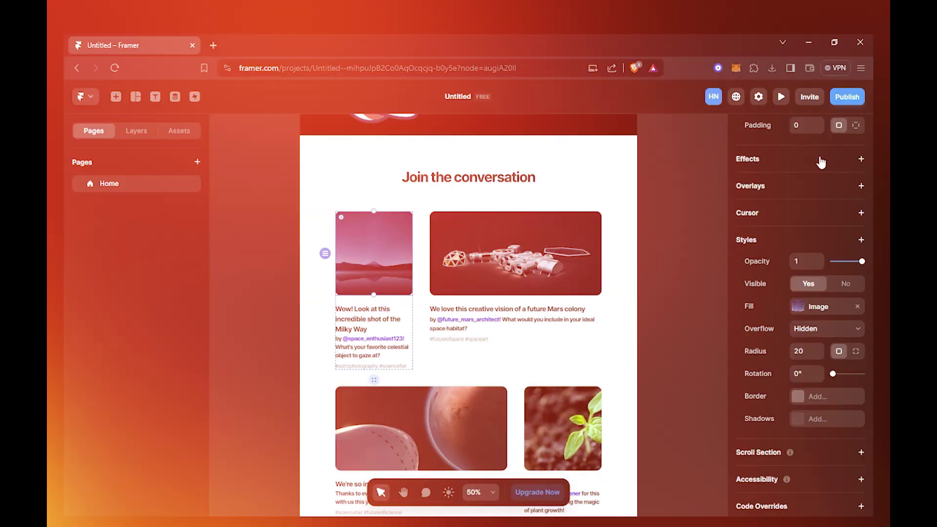
Add a Hover effect to the Milky Way image with scale 1.1, 3D rotation mode and an offset of -10 in X and Y
{"action": "left_click", "coordinate": [861, 158]}
{"action": "left_click", "coordinate": [827, 185]}
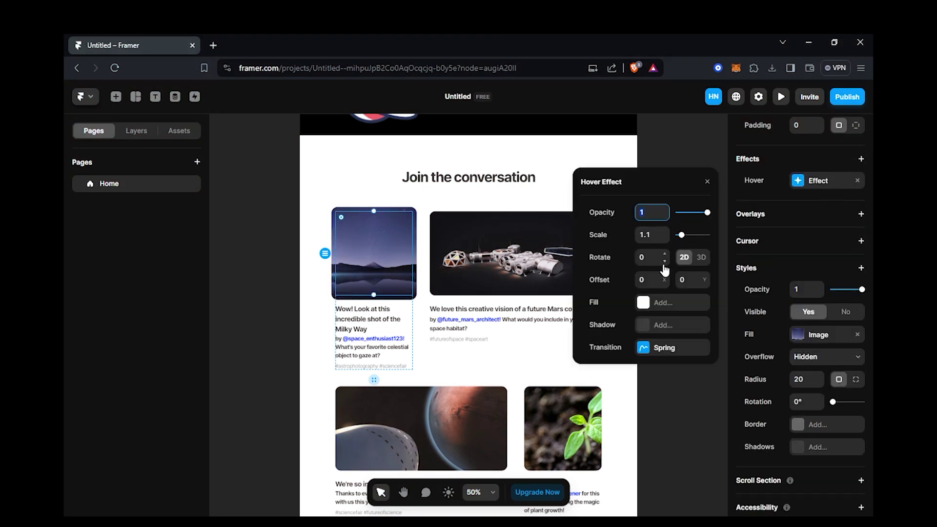
{"action": "left_click", "coordinate": [701, 260]}
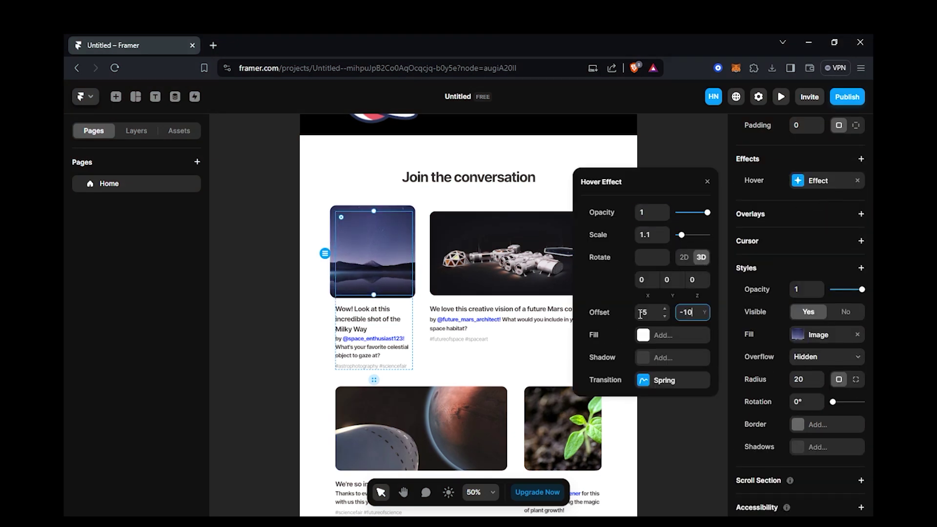
{"action": "left_click", "coordinate": [645, 315]}
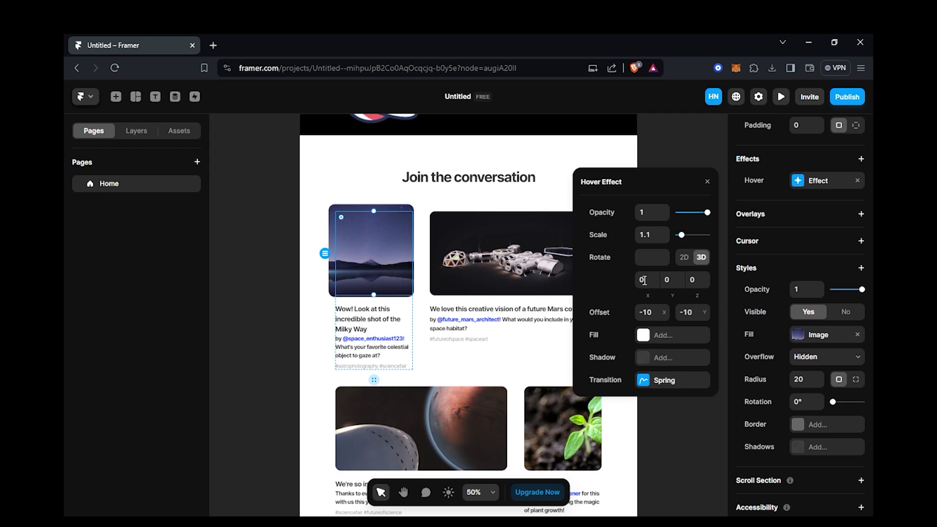
Set the Hover effect's 3D rotation to X -10, Y 10 and Z 0, and close its settings
{"action": "type", "text": "20"}
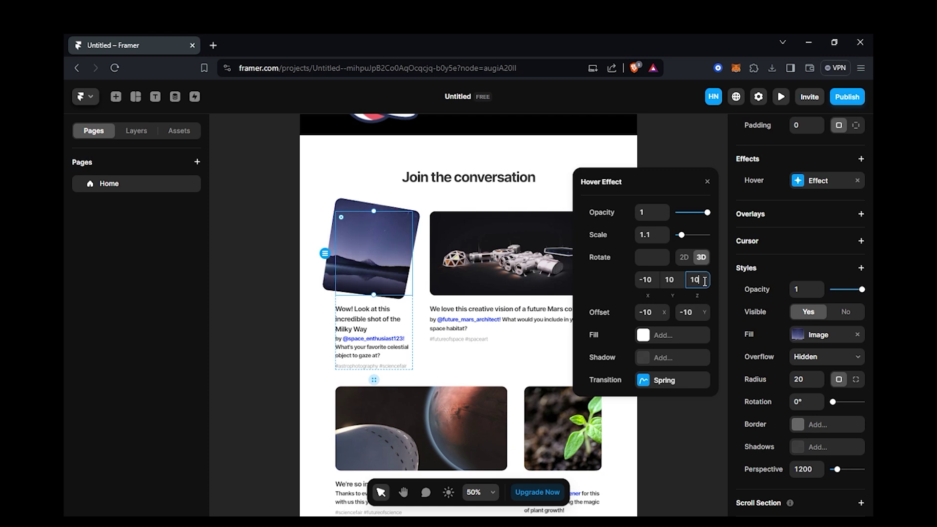
{"action": "key", "text": "BackSpace"}
{"action": "key", "text": "BackSpace"}
{"action": "type", "text": "0"}
{"action": "left_click", "coordinate": [707, 182]}
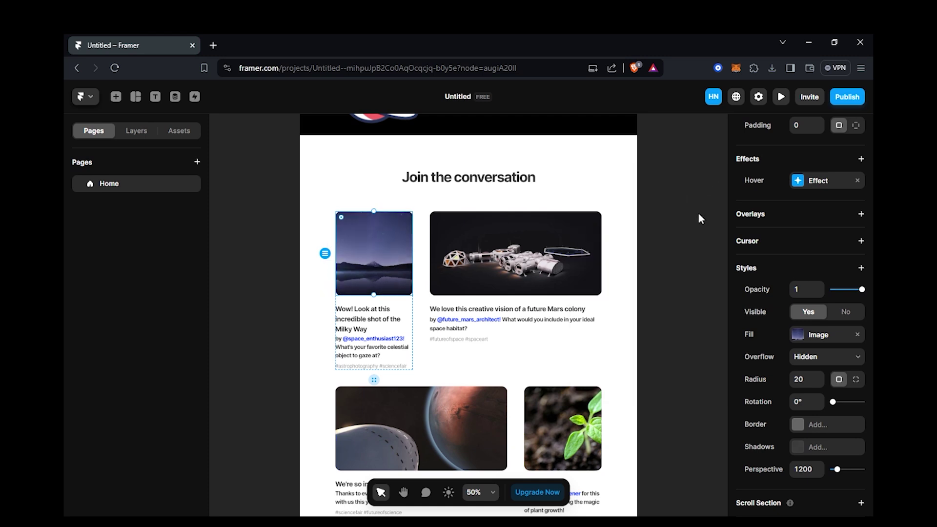
Copy the Milky Way image's Hover effect to the red planet image below it, and preview the hover on both images
{"action": "left_click", "coordinate": [518, 268]}
{"action": "scroll", "coordinate": [354, 340], "scroll_direction": "down", "scroll_amount": 2}
{"action": "left_click", "coordinate": [368, 346]}
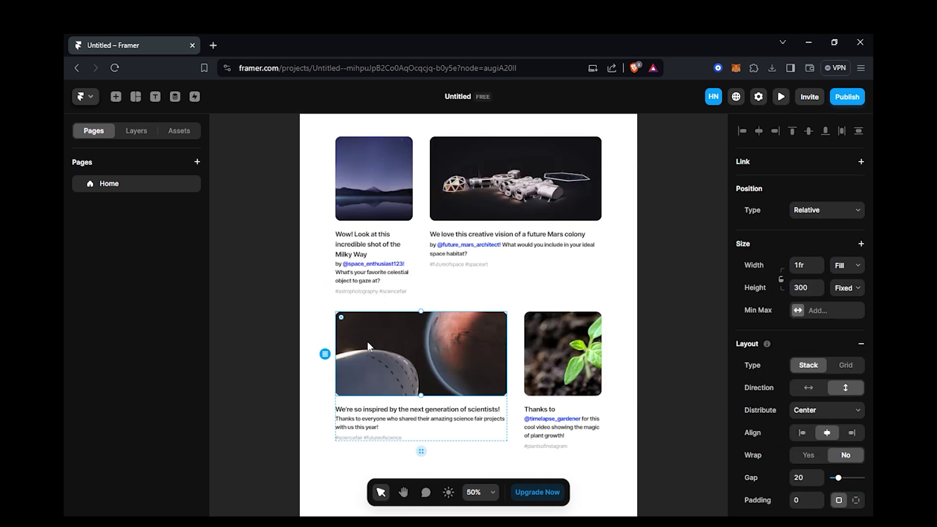
{"action": "scroll", "coordinate": [772, 356], "scroll_direction": "down", "scroll_amount": 5}
{"action": "left_click", "coordinate": [374, 179]}
{"action": "left_click", "coordinate": [817, 328]}
{"action": "left_click", "coordinate": [412, 366]}
{"action": "scroll", "coordinate": [790, 356], "scroll_direction": "down", "scroll_amount": 6}
{"action": "left_click", "coordinate": [818, 293]}
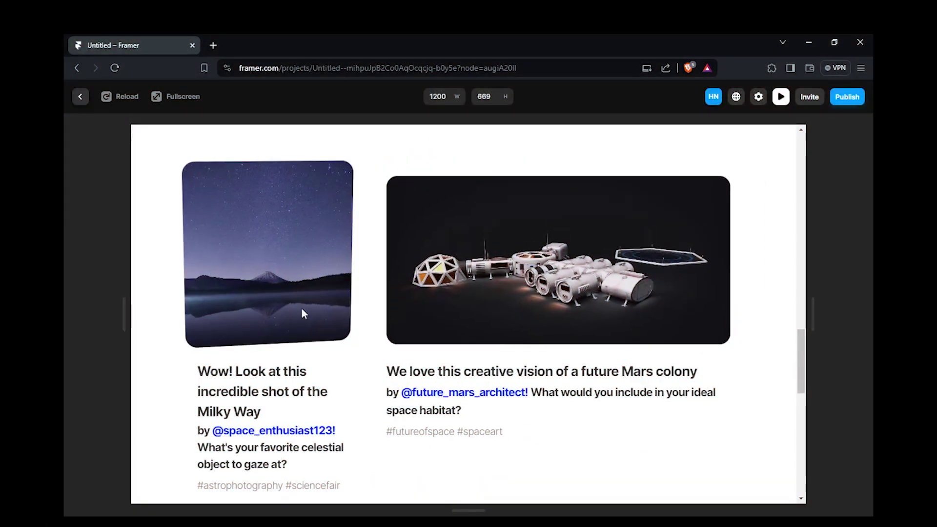
{"action": "scroll", "coordinate": [443, 309], "scroll_direction": "down", "scroll_amount": 5}
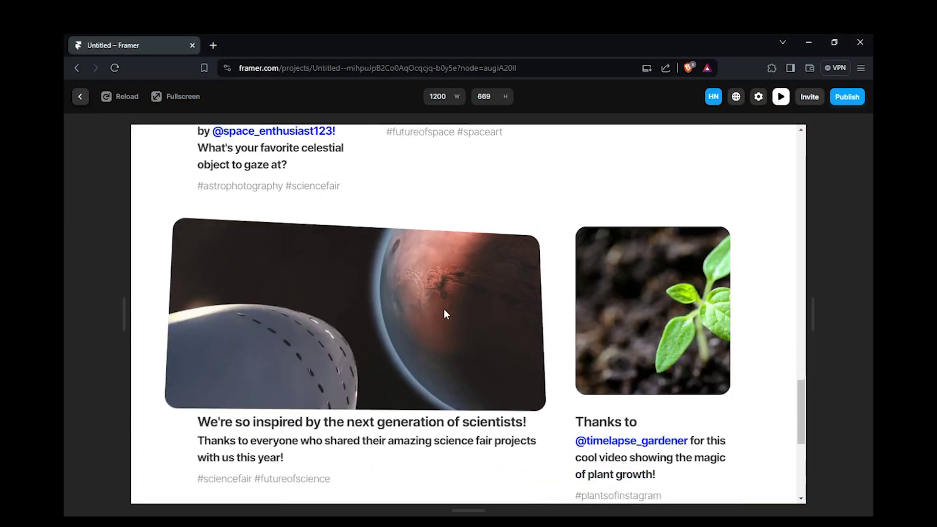